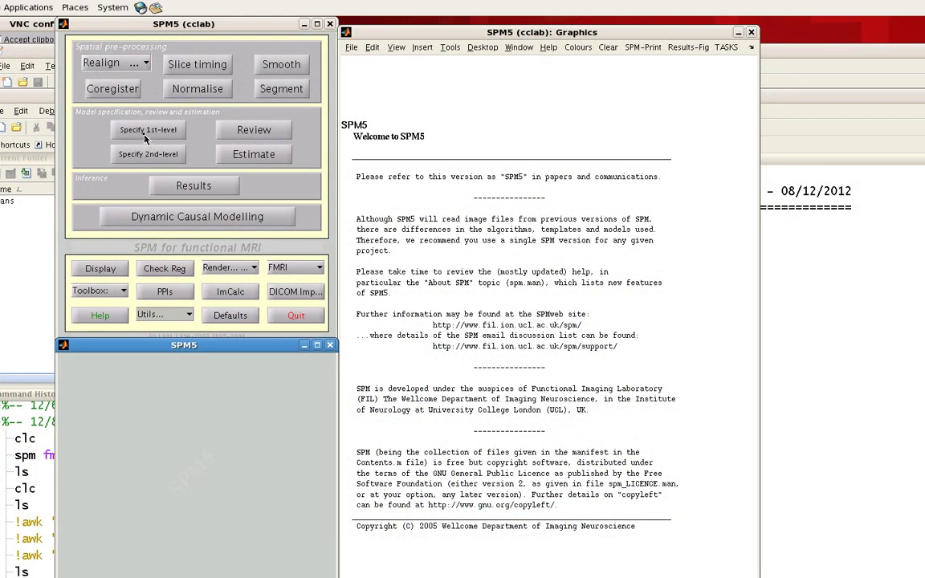
Step: Start a first-level fMRI model specification and create a RESULTS directory from MATLAB with !mkdir RESULTS
click(145, 133)
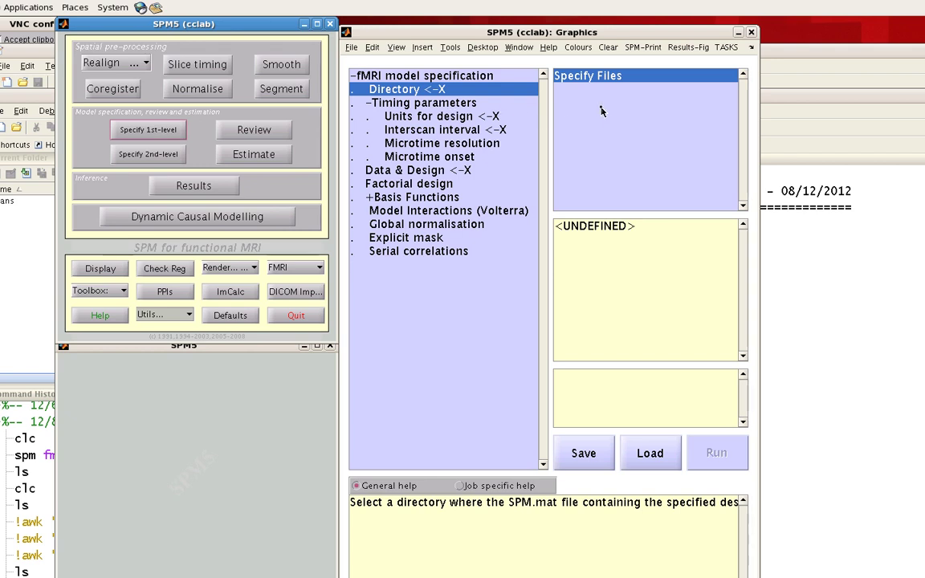
click(828, 320)
text(!mkdir RESULTS)
key(Return)
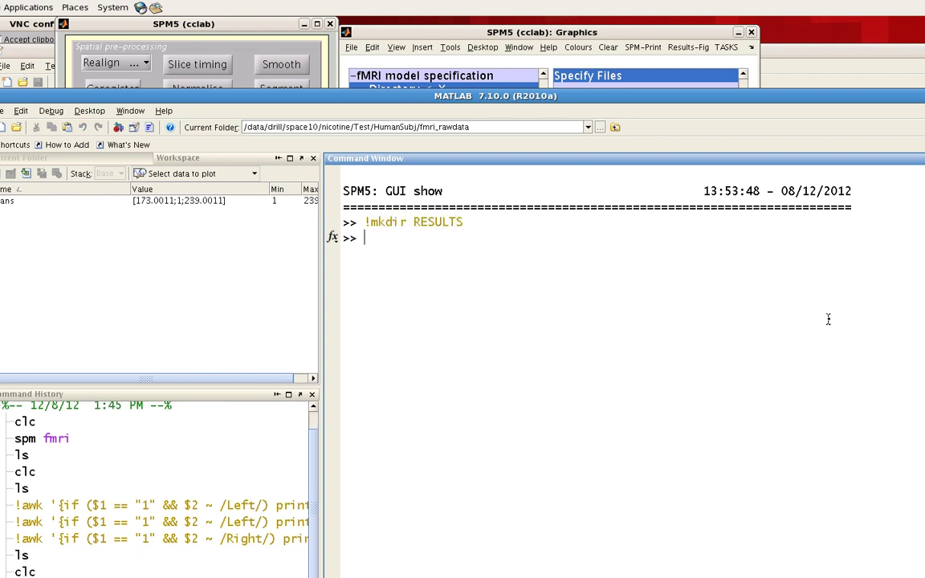
Step: Back in the SPM5 model specification, set the output Directory to the RESULTS folder
click(499, 36)
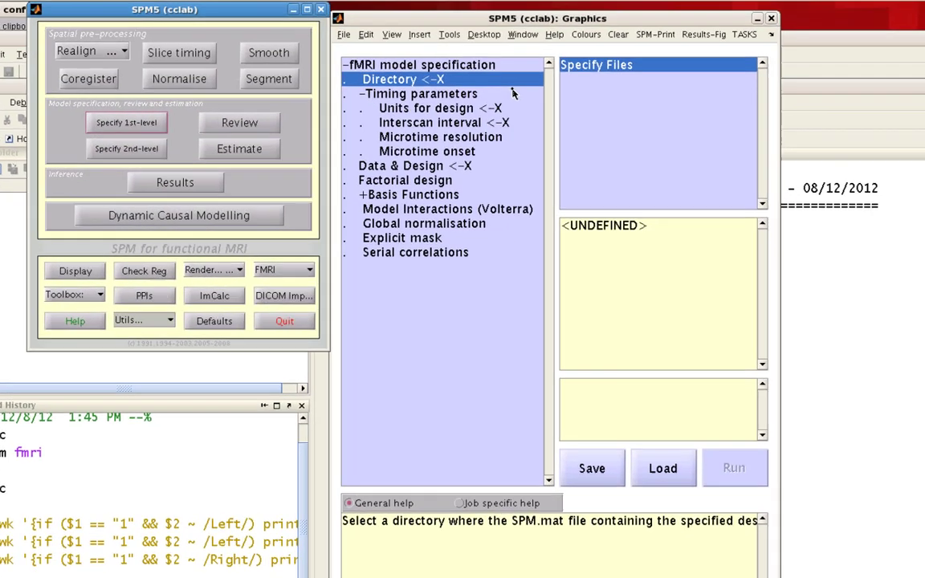
click(620, 83)
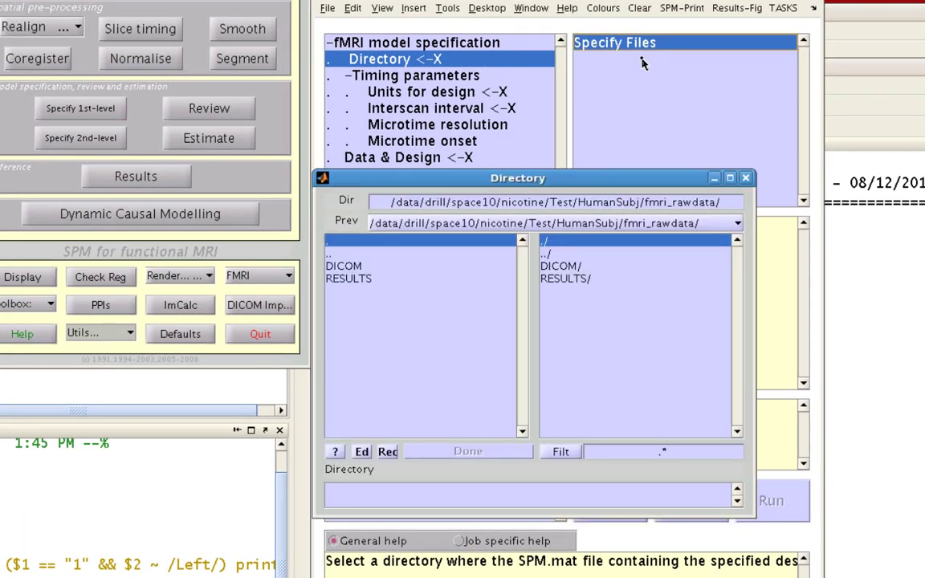
click(594, 310)
click(474, 457)
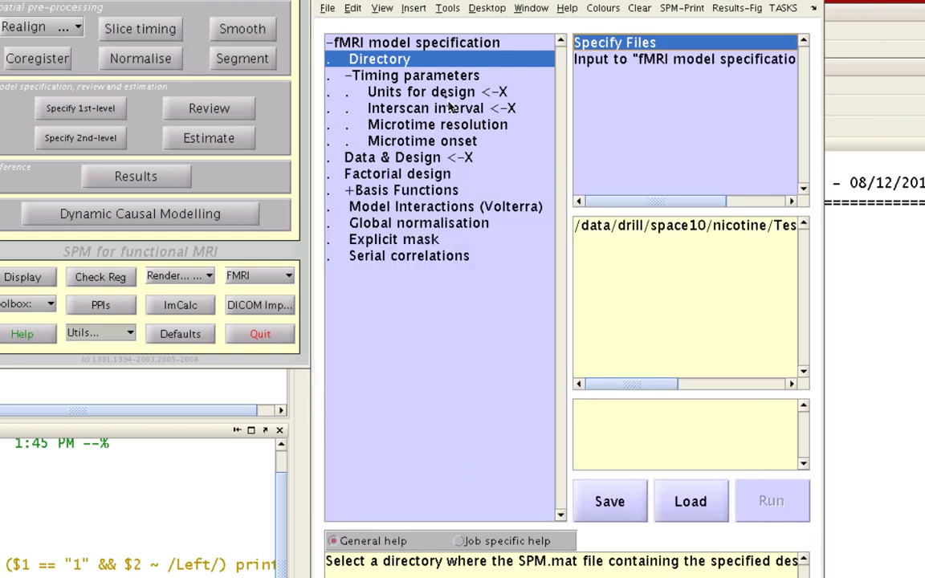
Step: Set the timing parameters' units for design to Seconds and the interscan interval to 2
click(404, 91)
click(641, 76)
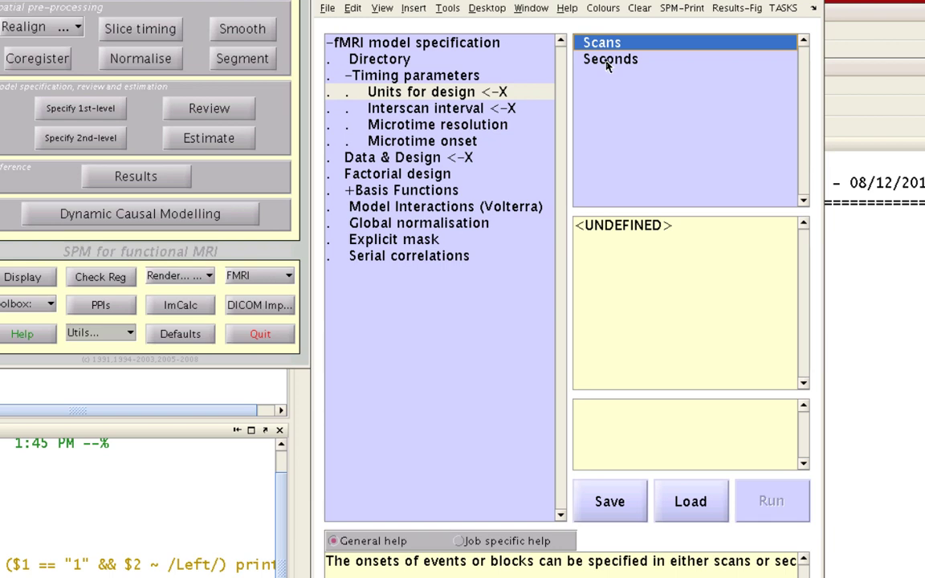
click(608, 63)
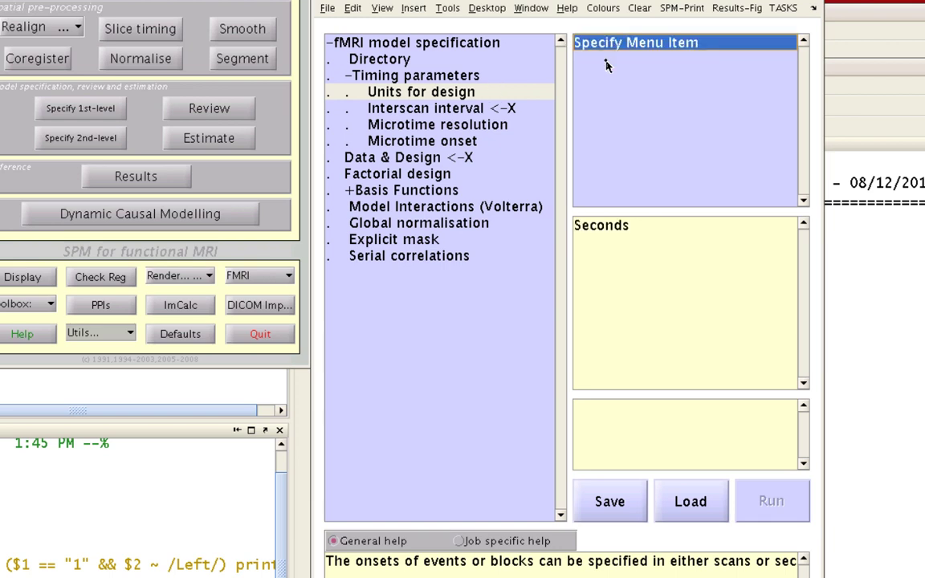
click(472, 109)
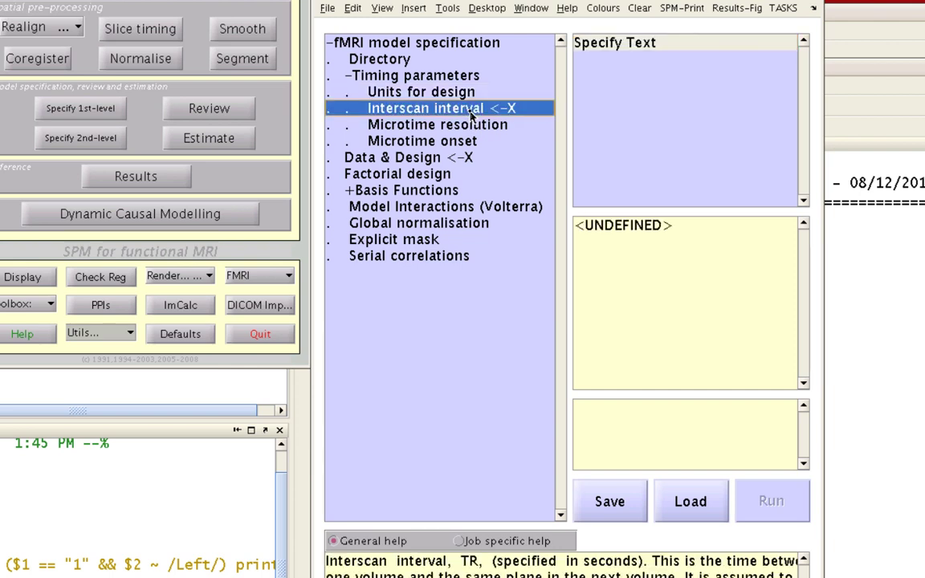
click(655, 138)
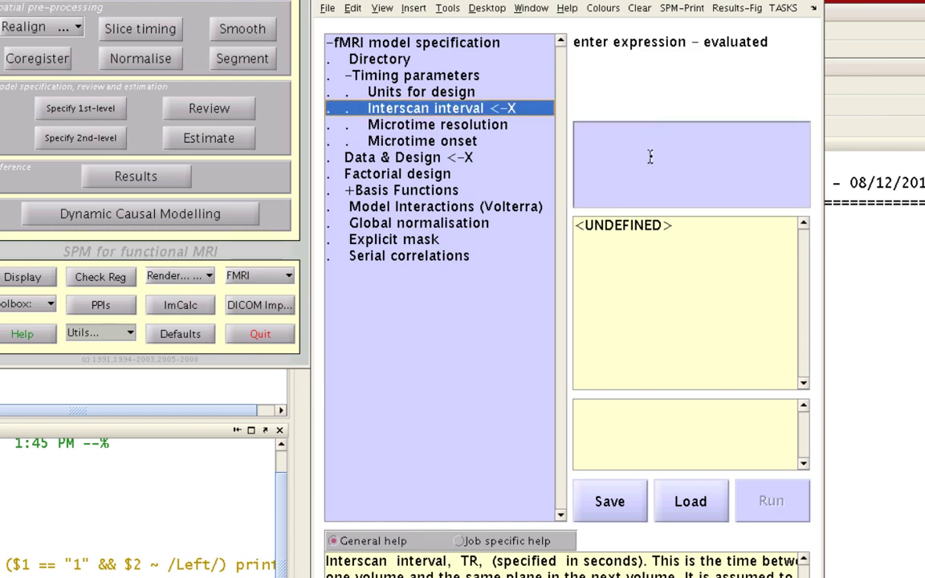
click(651, 156)
text(2)
key(Return)
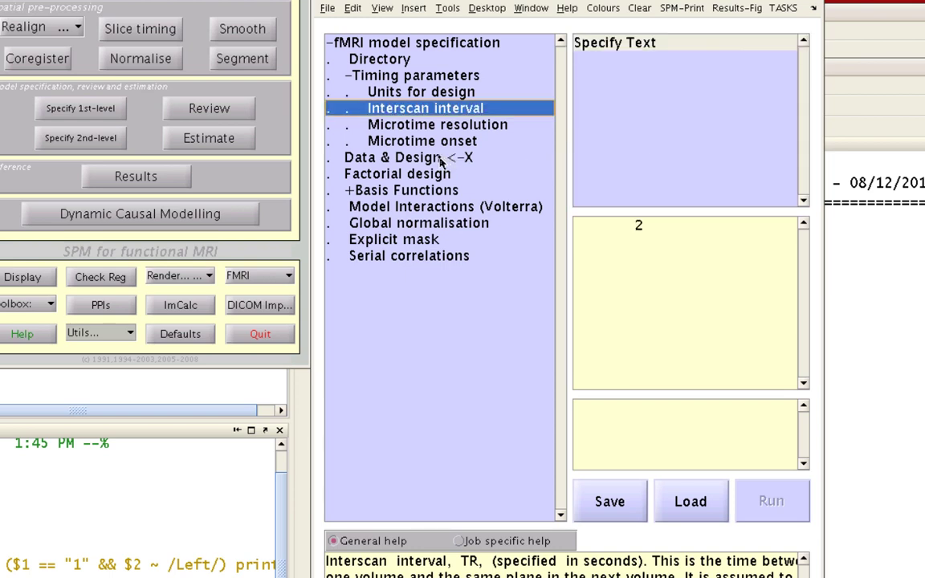
Step: Add a new Subject/Session under Data & Design and expand it
click(387, 157)
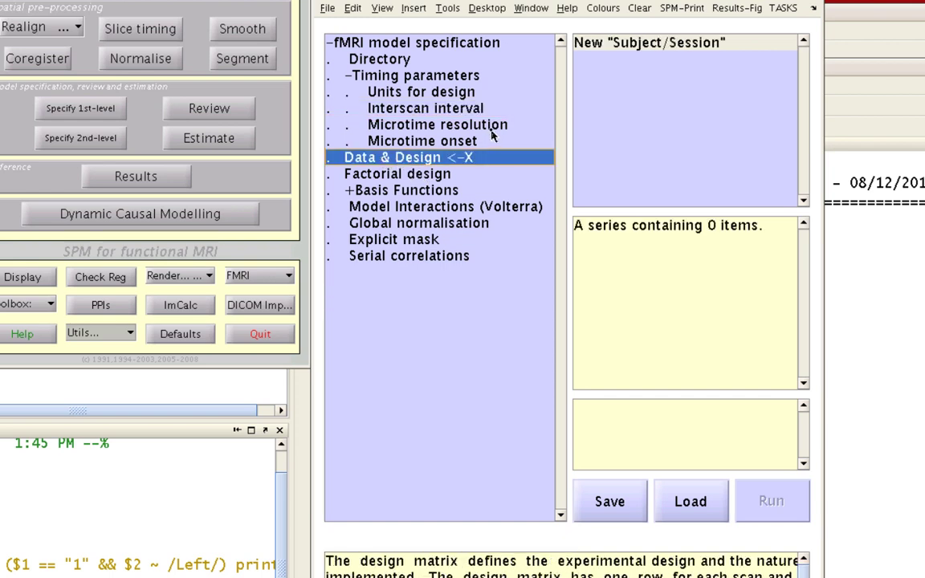
double_click(620, 73)
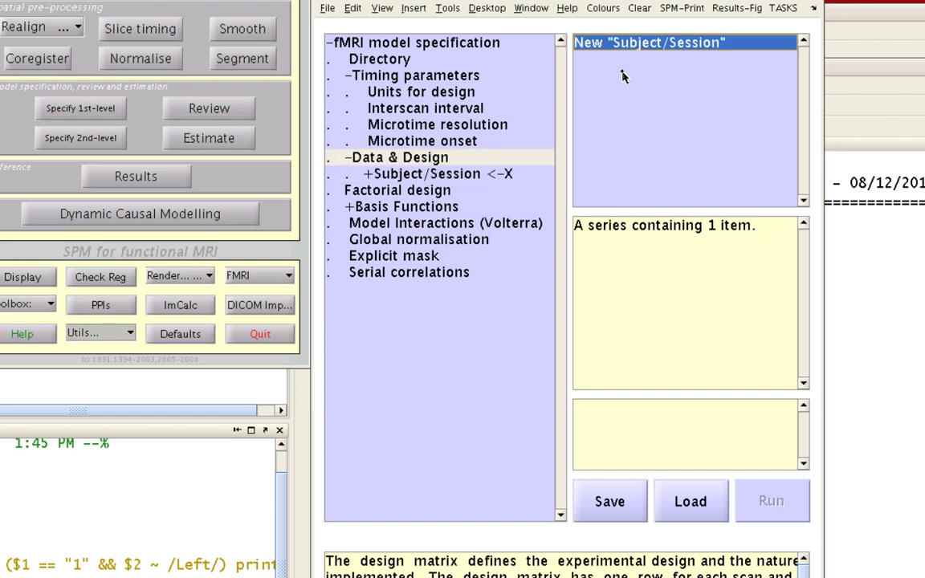
double_click(468, 177)
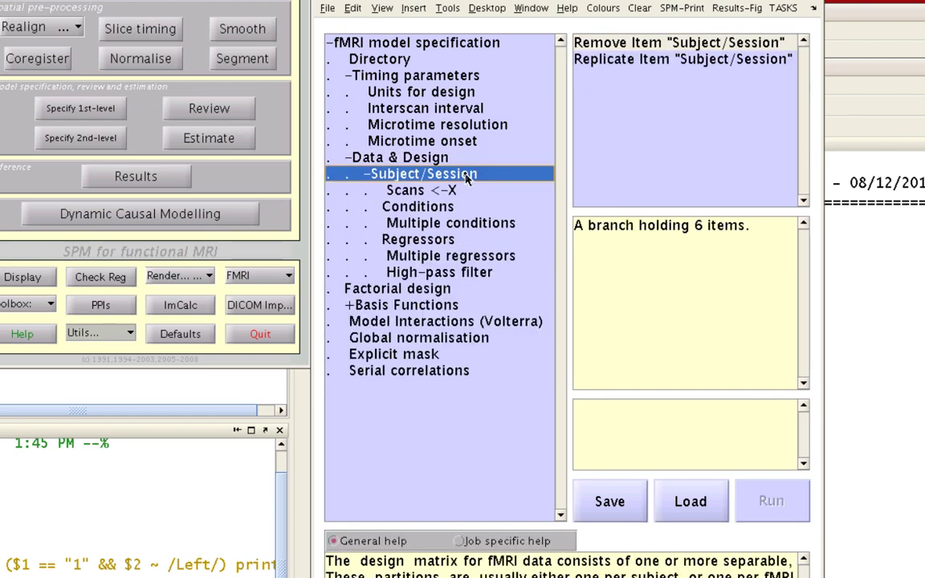
Step: Open file selection for the session's scans and filter the files with ^swrar01.*
click(428, 191)
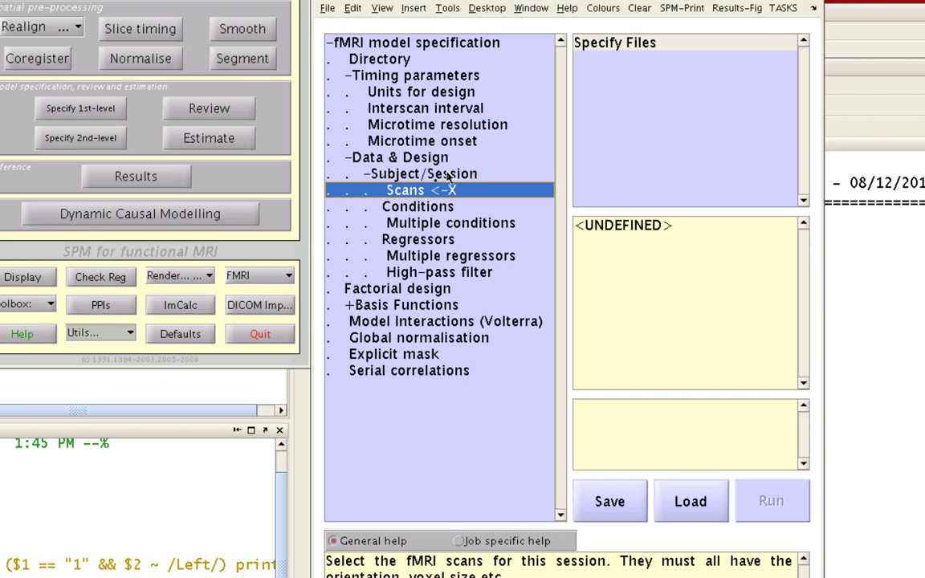
click(652, 73)
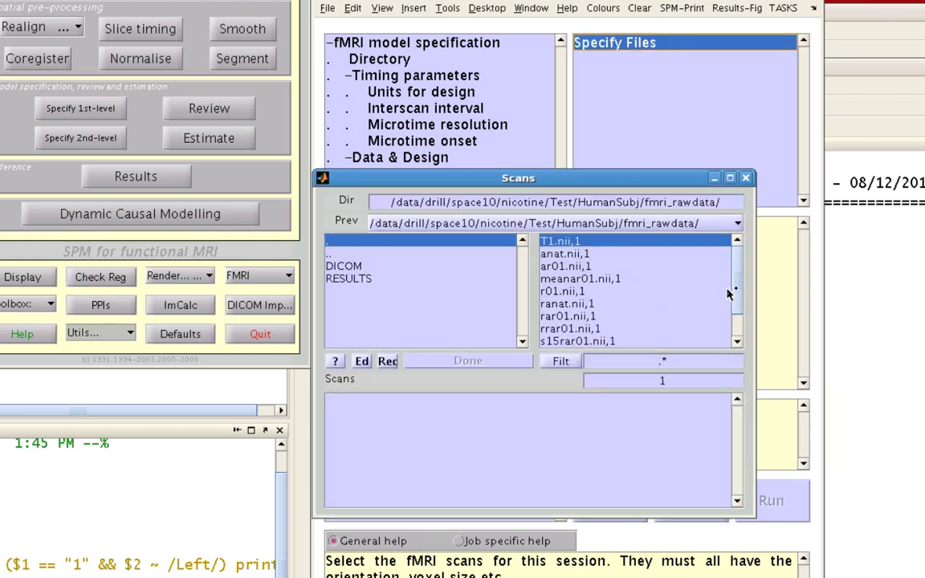
scroll(731, 297, down, 1)
click(640, 366)
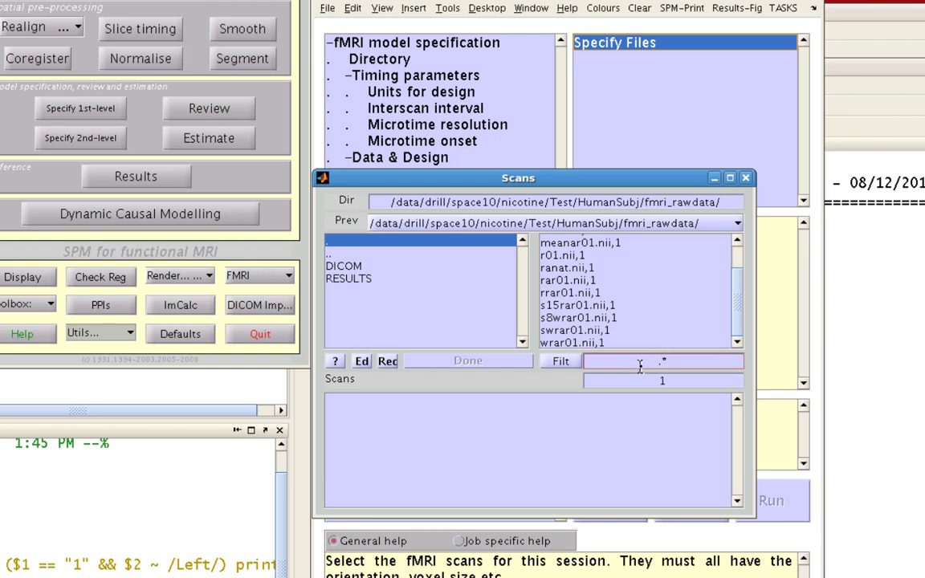
text(swrar01)
click(640, 365)
text(^)
key(Return)
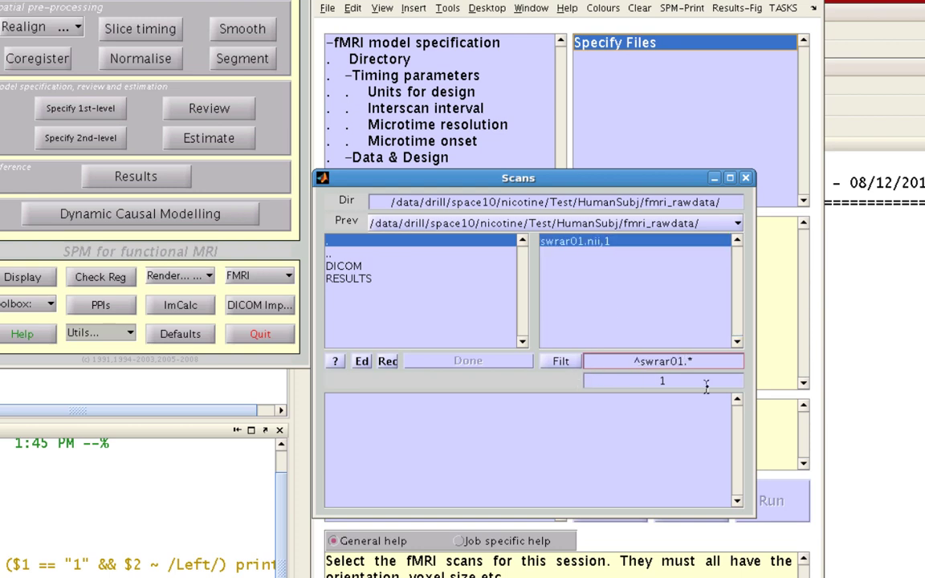
Step: Set the frames to 1:165, select all the listed swrar01.nii volumes and accept them as the session's scans
click(715, 380)
text(:165)
key(Return)
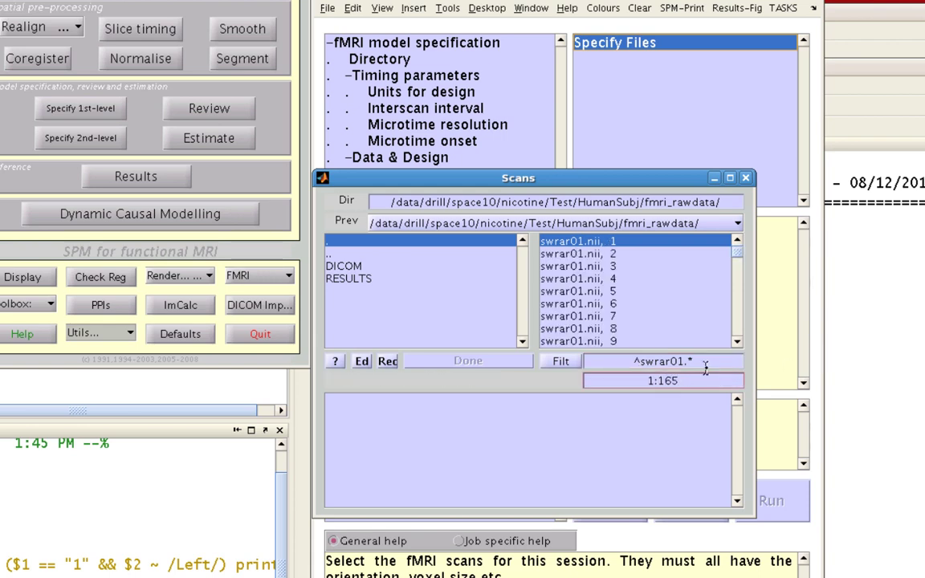
right_click(688, 330)
click(715, 338)
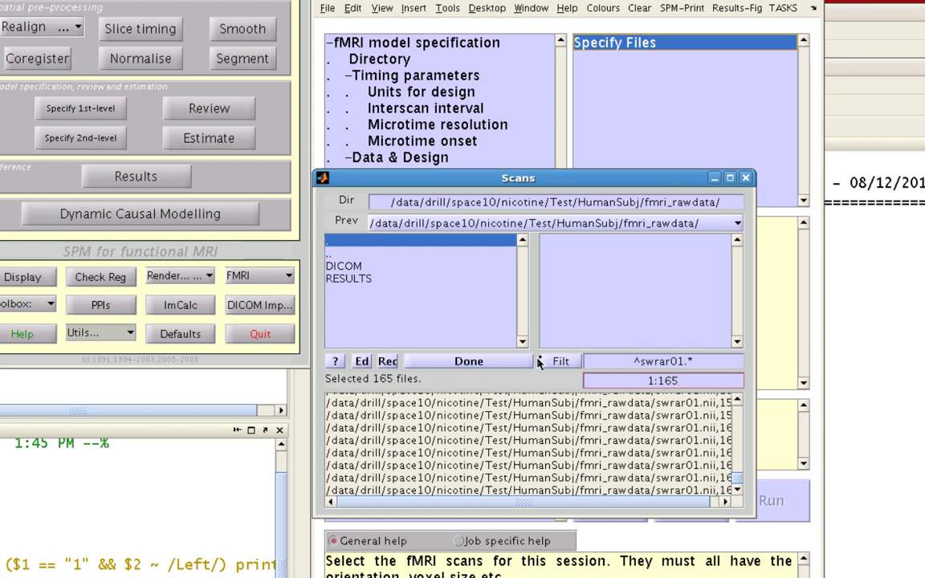
click(514, 361)
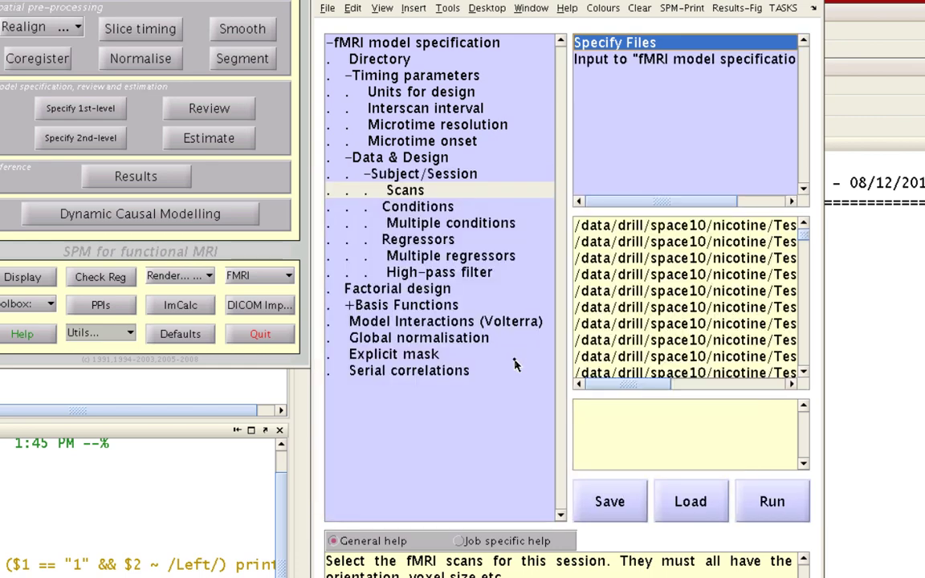
Step: Add two new conditions under the session's Conditions
click(452, 206)
double_click(706, 64)
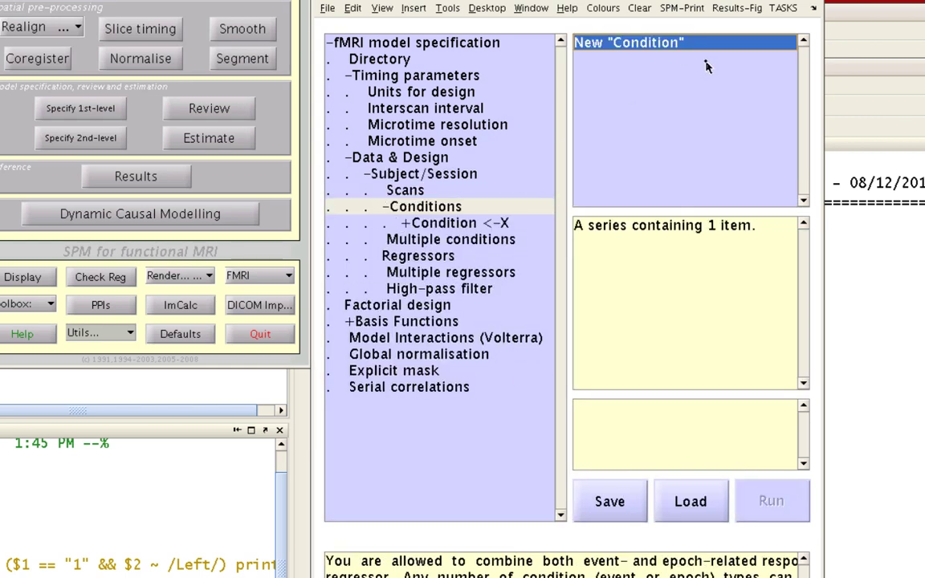
double_click(632, 61)
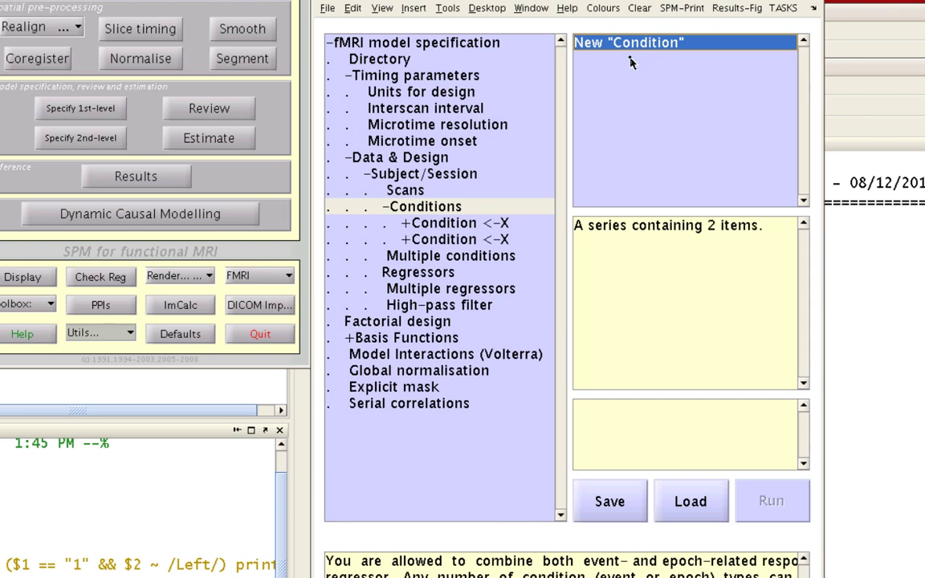
Step: Expand the first condition and name it TapLeft
click(463, 225)
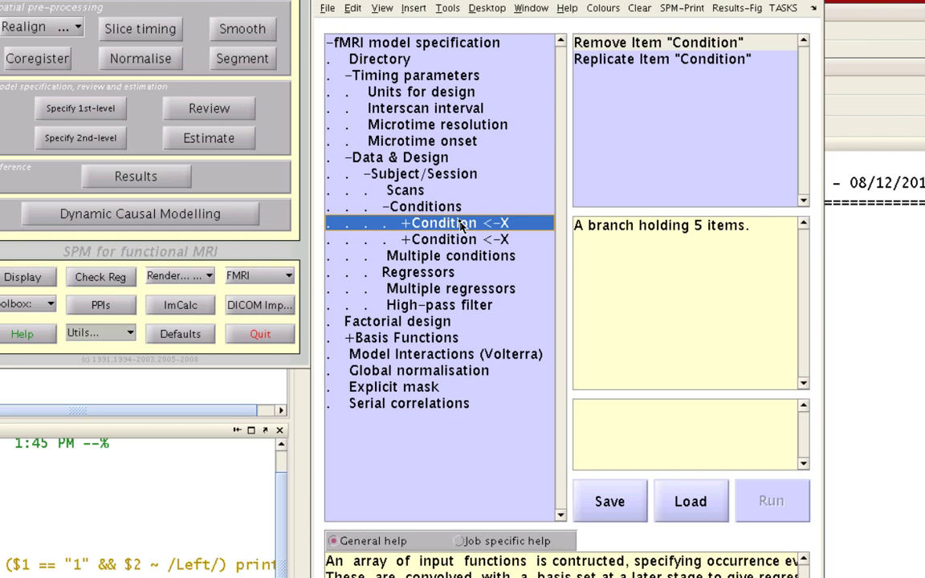
double_click(436, 224)
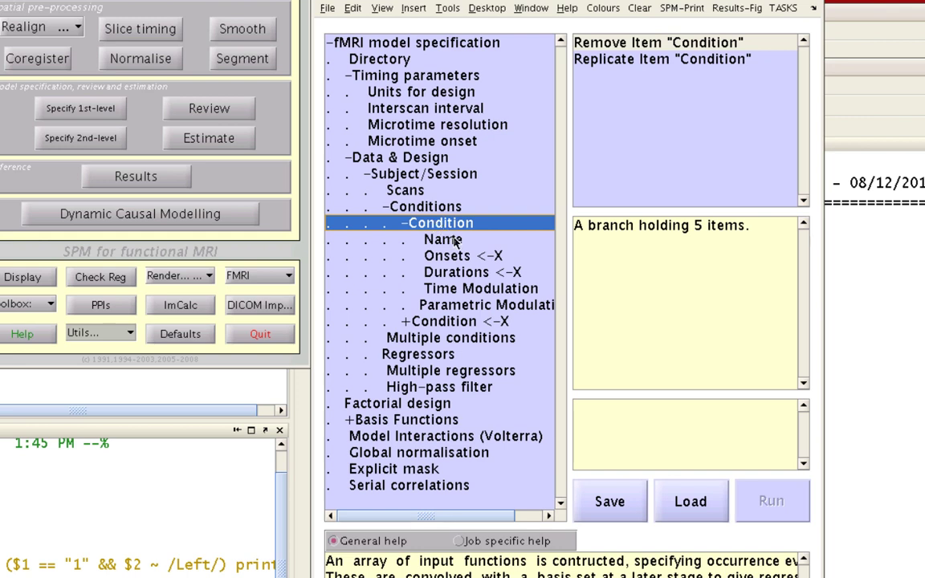
click(430, 240)
click(629, 130)
double_click(619, 170)
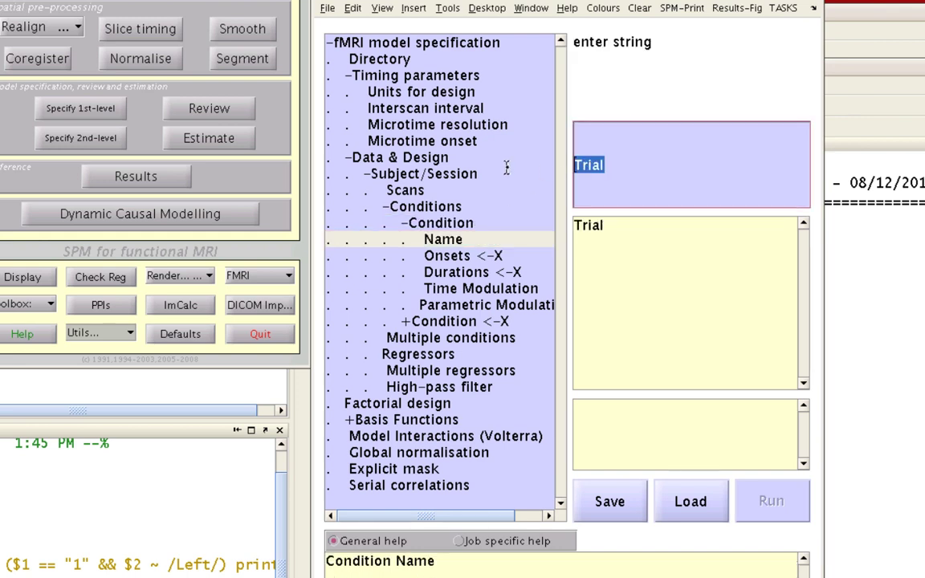
text(TapLeft)
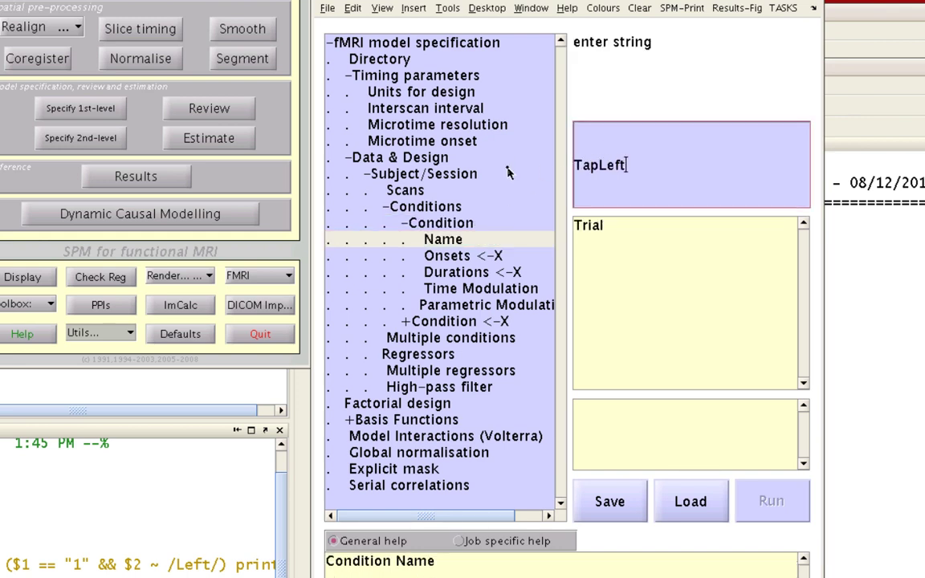
key(Return)
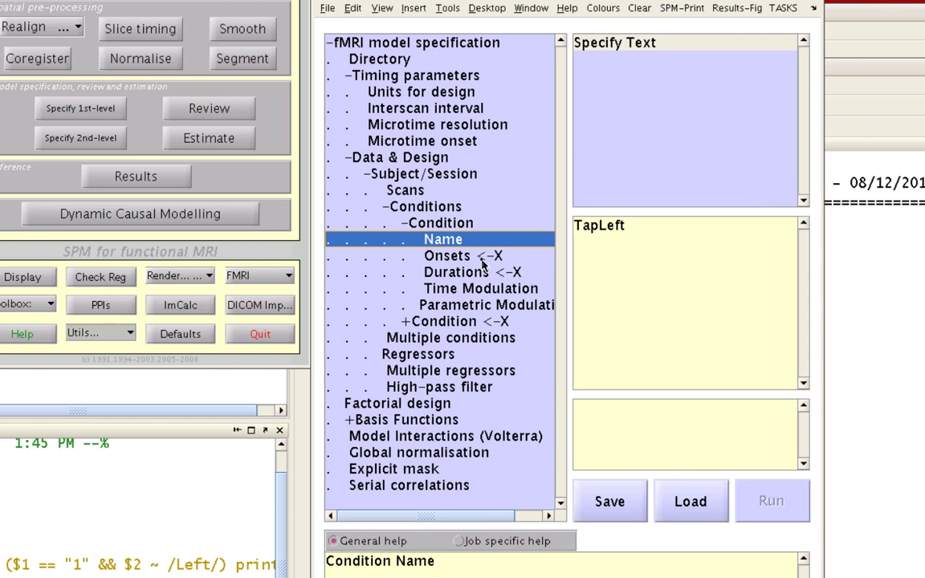
Step: For the TapLeft onsets, list the folder's files in MATLAB, print Left_run1.txt and copy its onset times
click(438, 252)
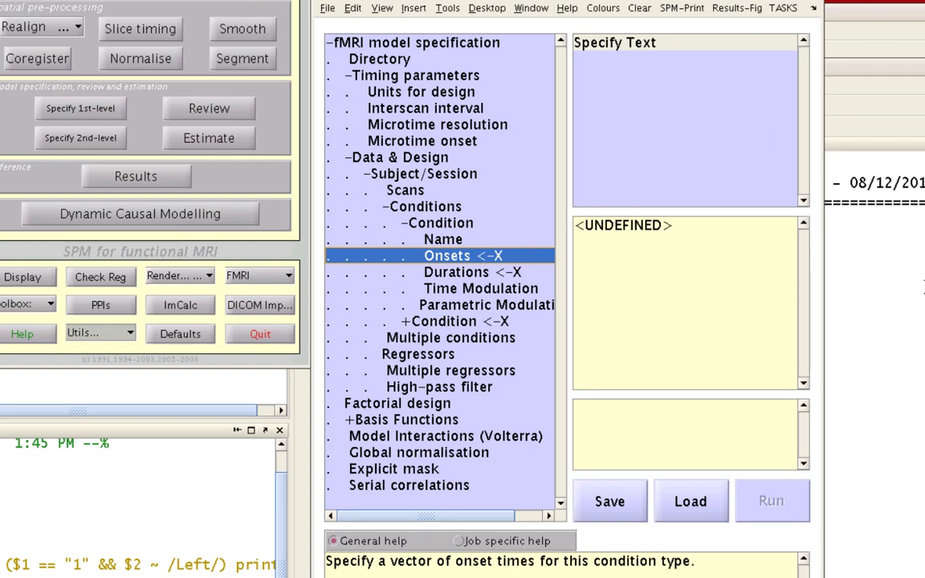
key(alt+Tab)
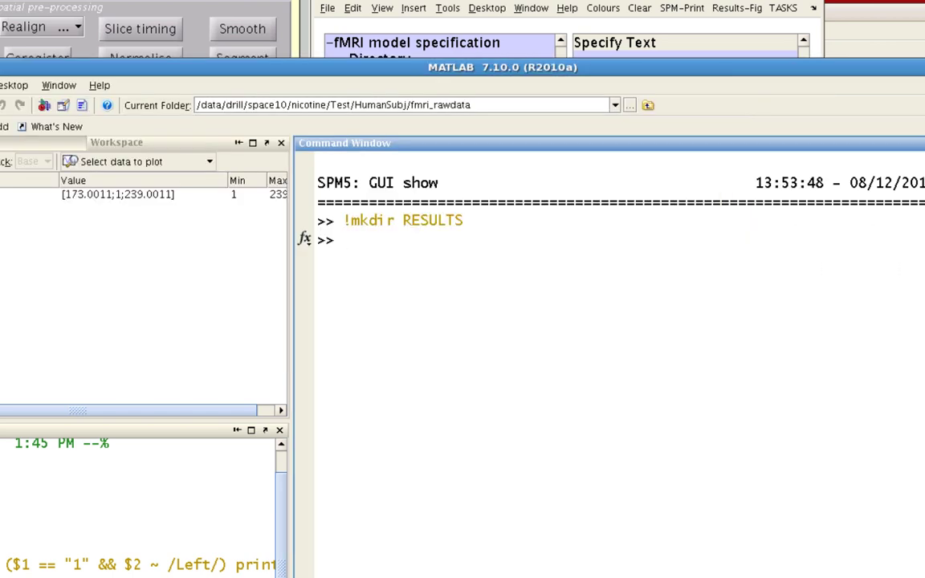
text(ls)
key(Return)
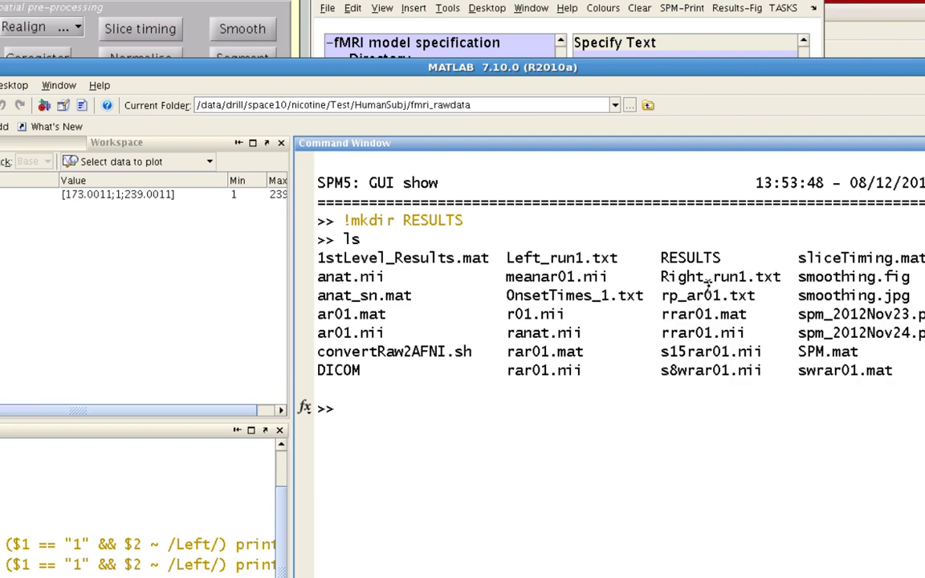
text(!cat Left_run1.txt)
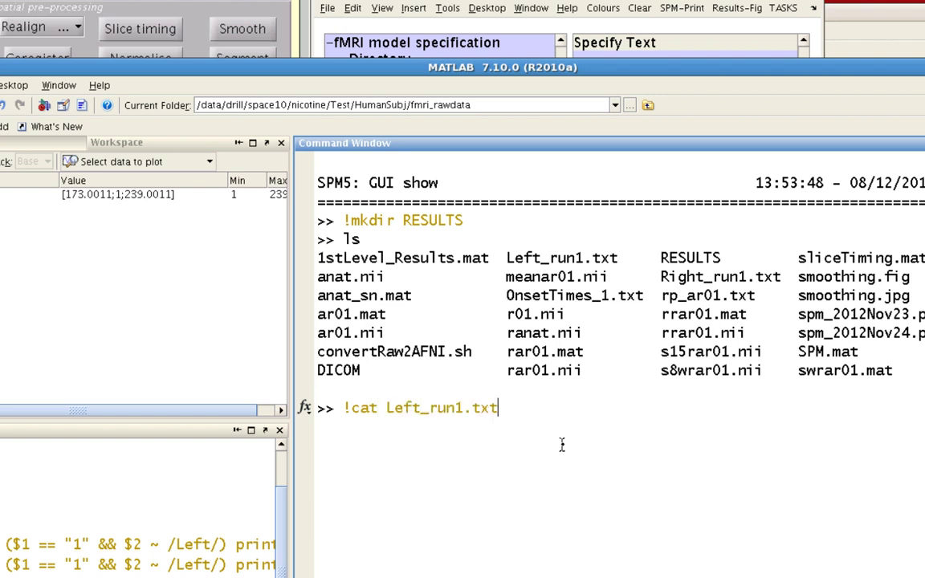
key(Return)
drag(378, 482, 314, 426)
key(ctrl+c)
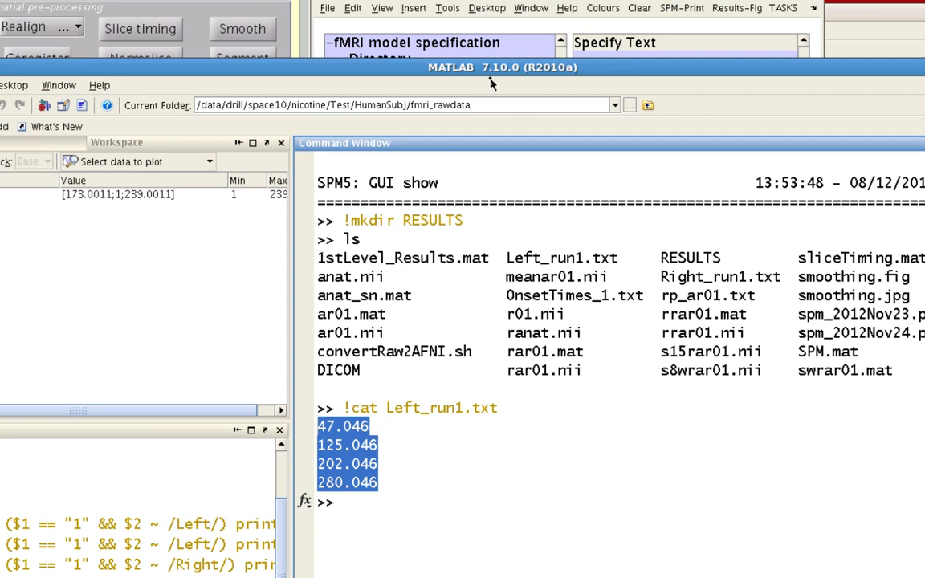
Step: Paste 47.046 125.046 202.046 280.046 as the TapLeft condition's Onsets in SPM5
click(555, 43)
click(612, 167)
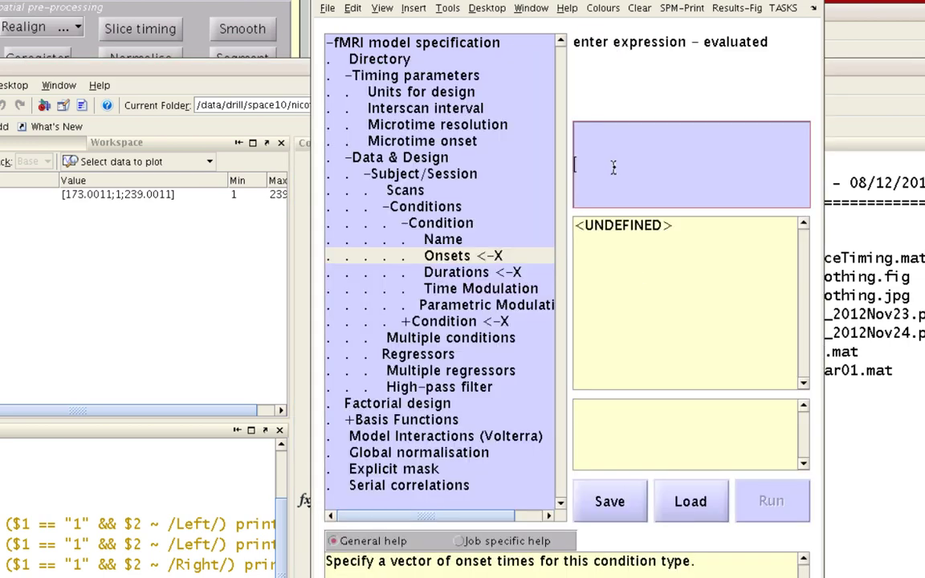
middle_click(613, 167)
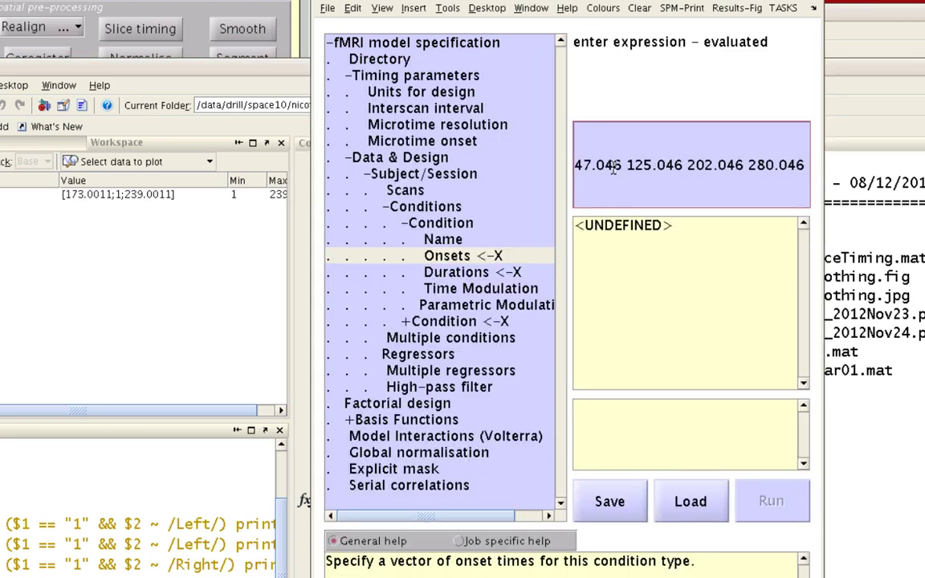
key(ctrl+Return)
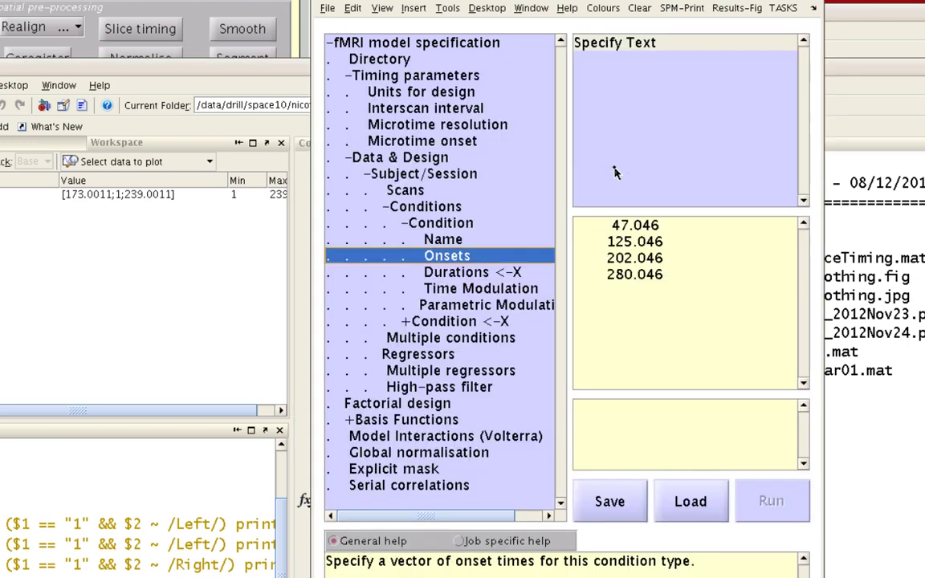
Step: Set the TapLeft condition's Durations to 15
click(511, 273)
click(656, 123)
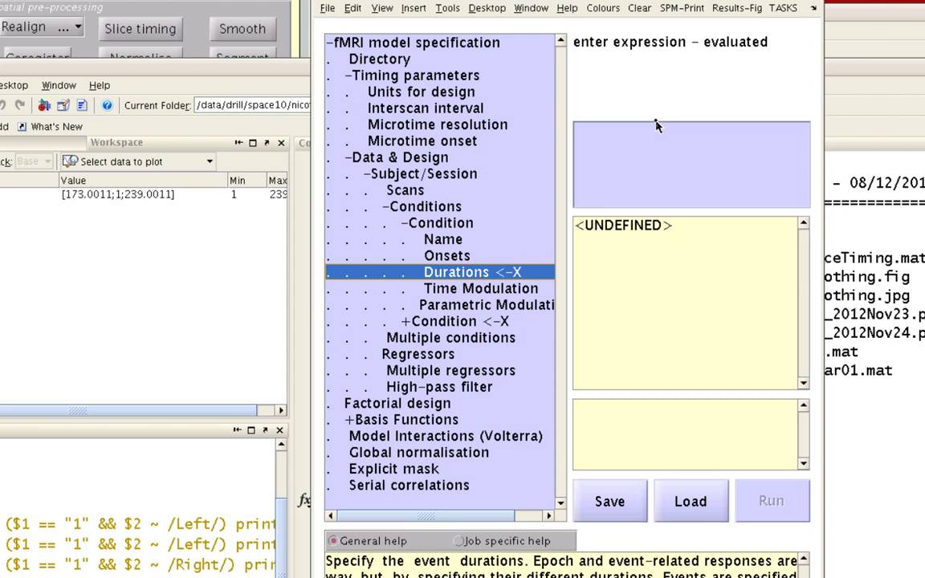
click(637, 157)
text(15)
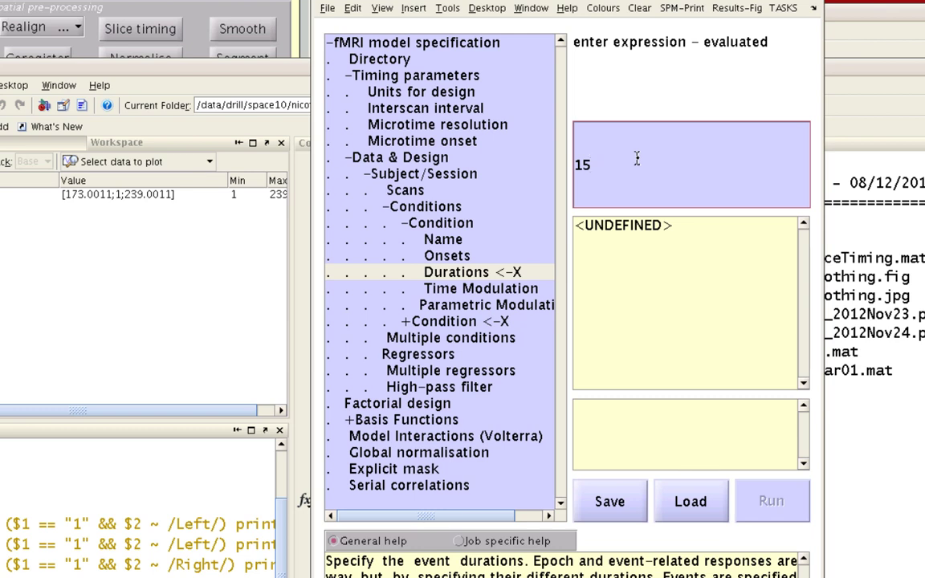
key(Return)
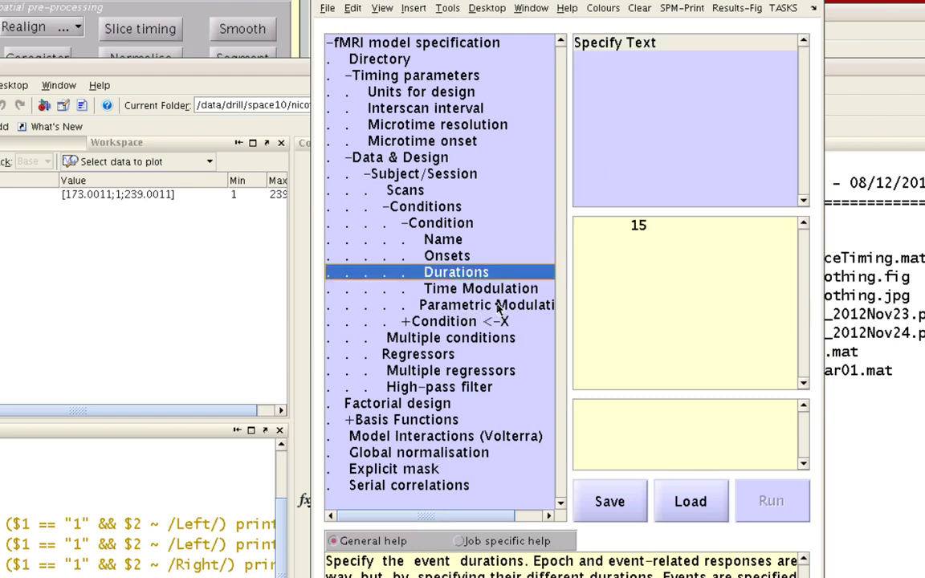
Step: Expand the second condition and name it TapRight
double_click(441, 326)
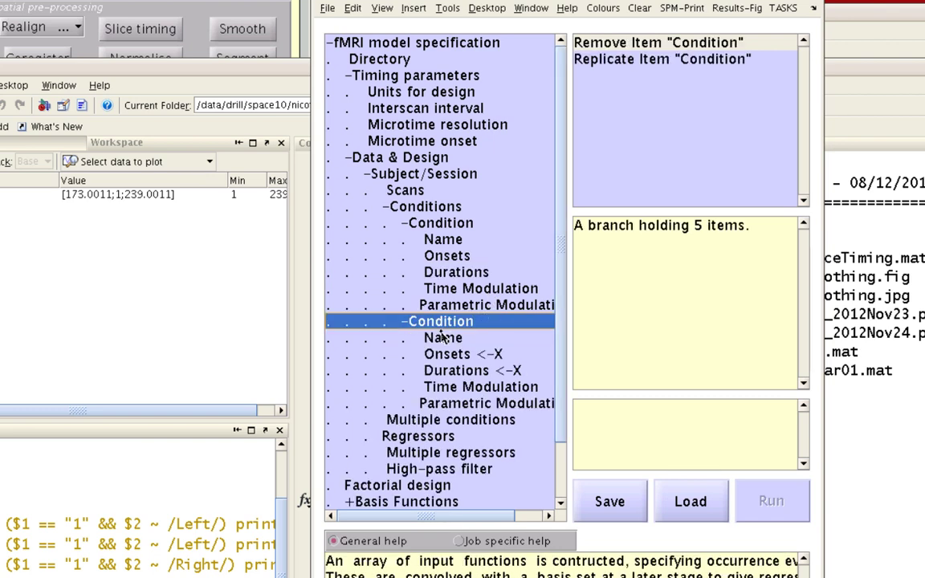
click(440, 337)
double_click(657, 134)
drag(618, 176, 460, 163)
text(TapRight)
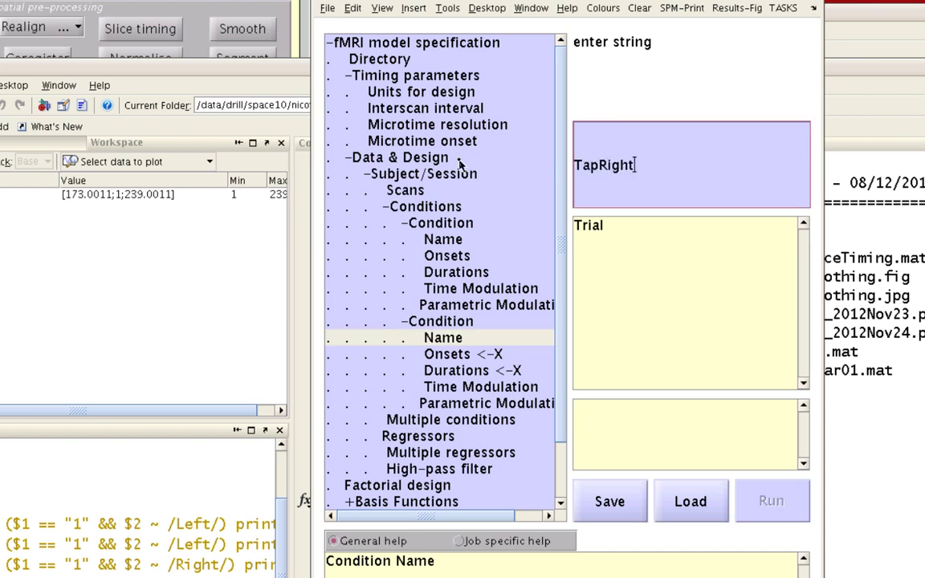
key(Return)
Step: For the TapRight onsets, print Right_run1.txt in MATLAB and copy its four onset times
key(Down)
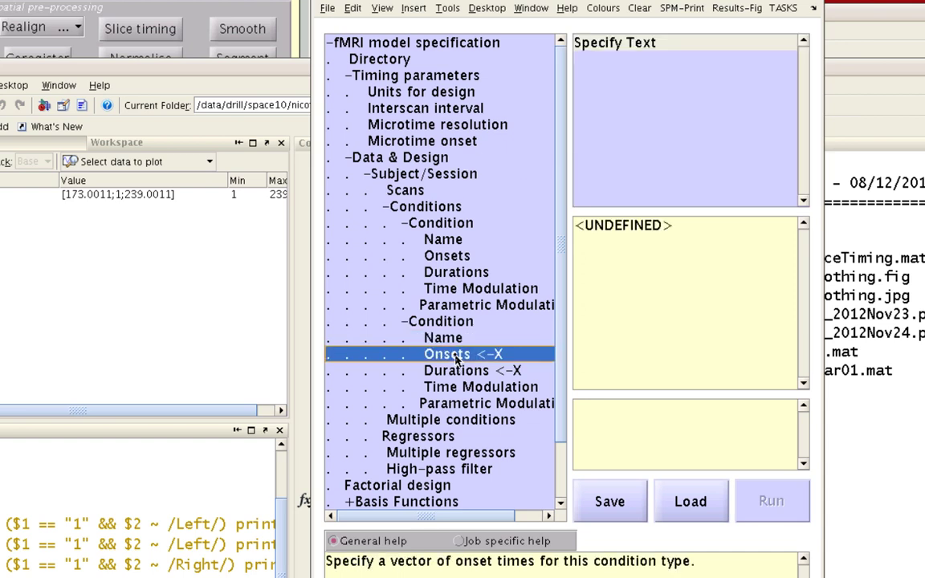
click(913, 397)
text(!cat )
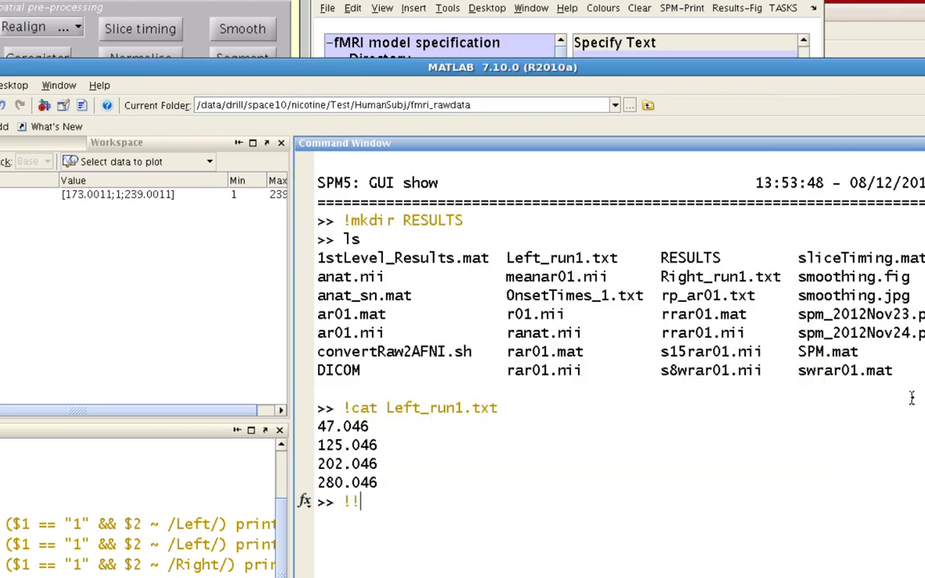
text(R)
key(Tab)
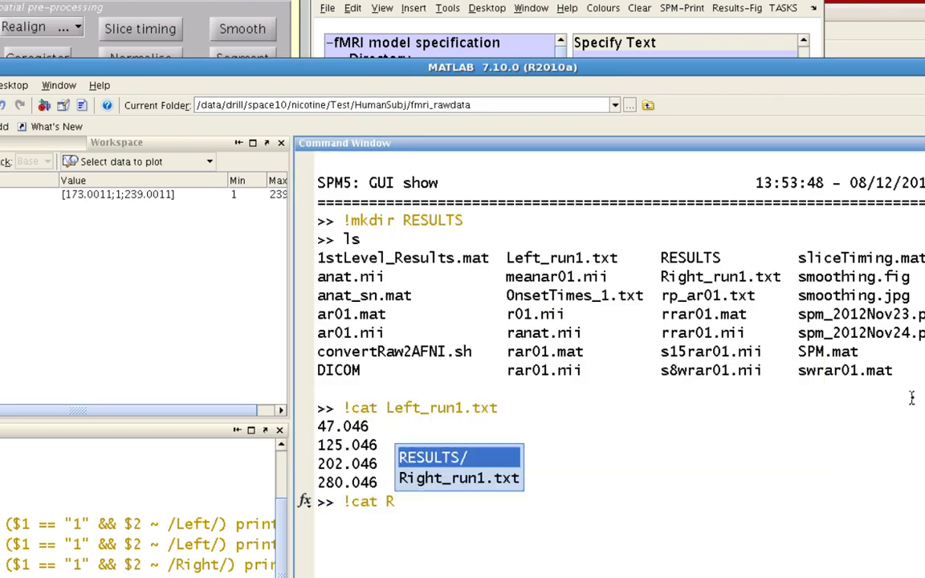
key(Return)
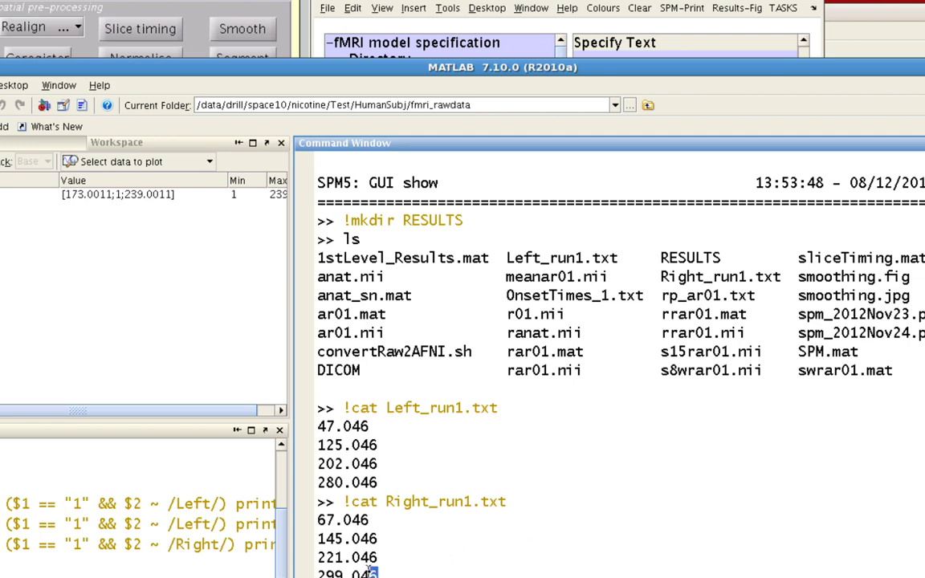
drag(390, 572, 312, 519)
key(ctrl+c)
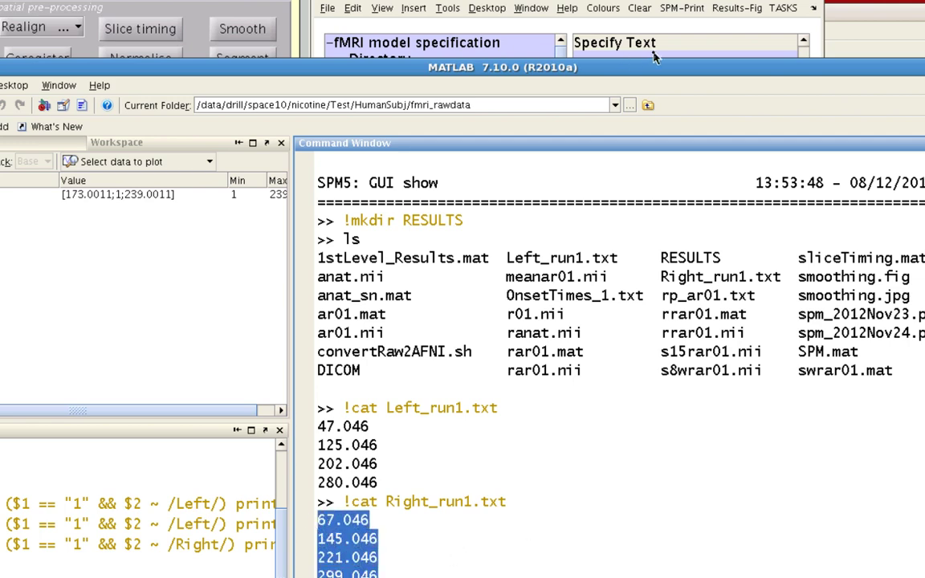
Step: Back in SPM5, paste 67.046 145.046 221.046 299.046 as the TapRight condition's Onsets
click(590, 50)
middle_click(633, 183)
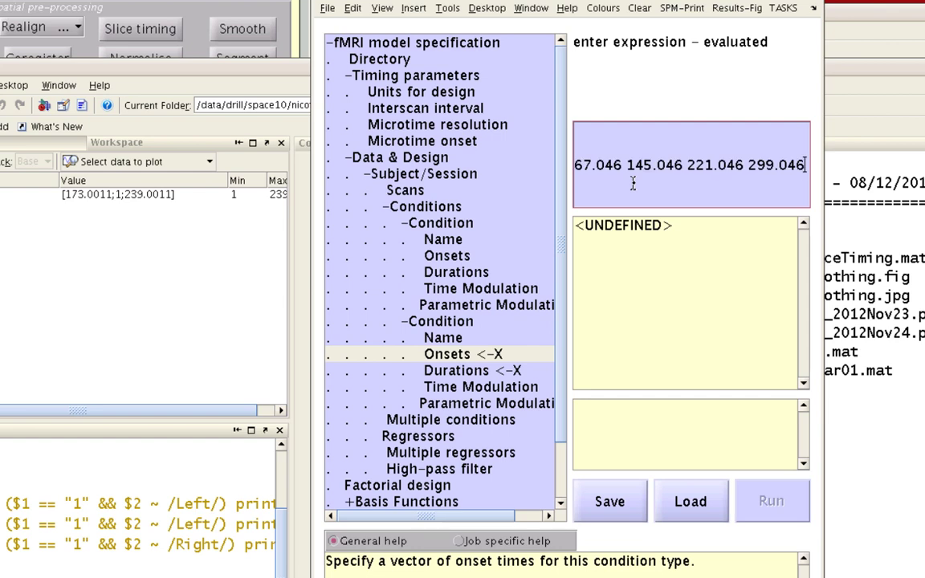
key(ctrl+Return)
Step: Set the TapRight condition's Durations to 15
key(Down)
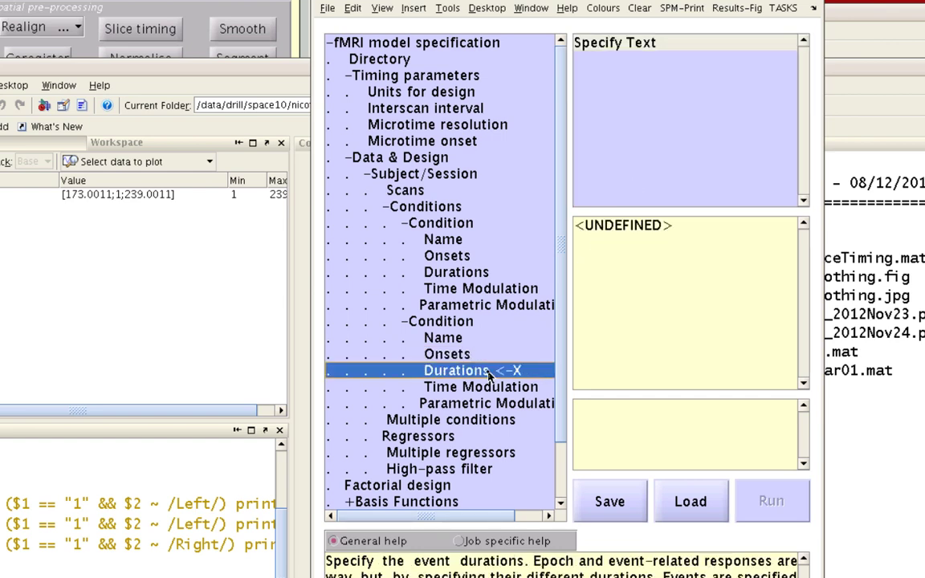
click(703, 136)
text(15)
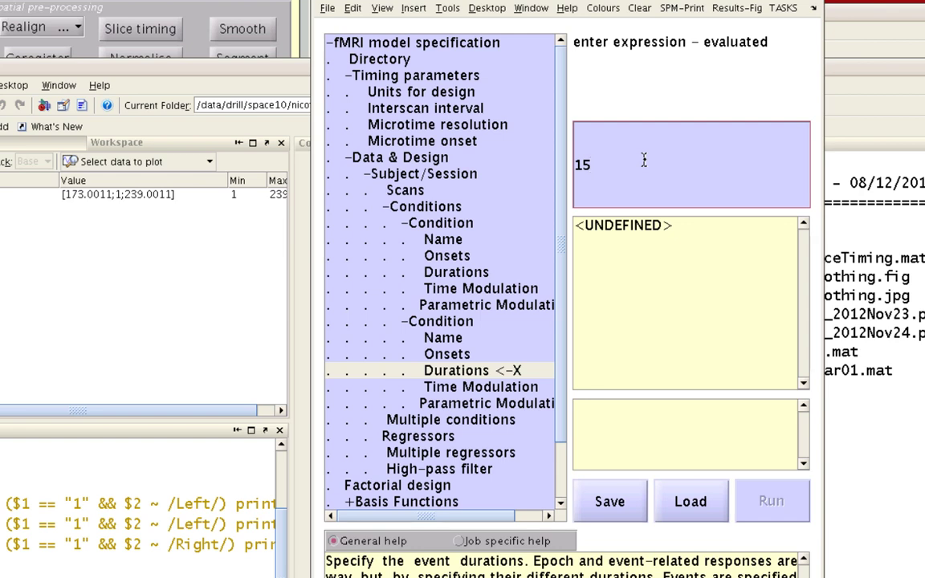
key(ctrl+Return)
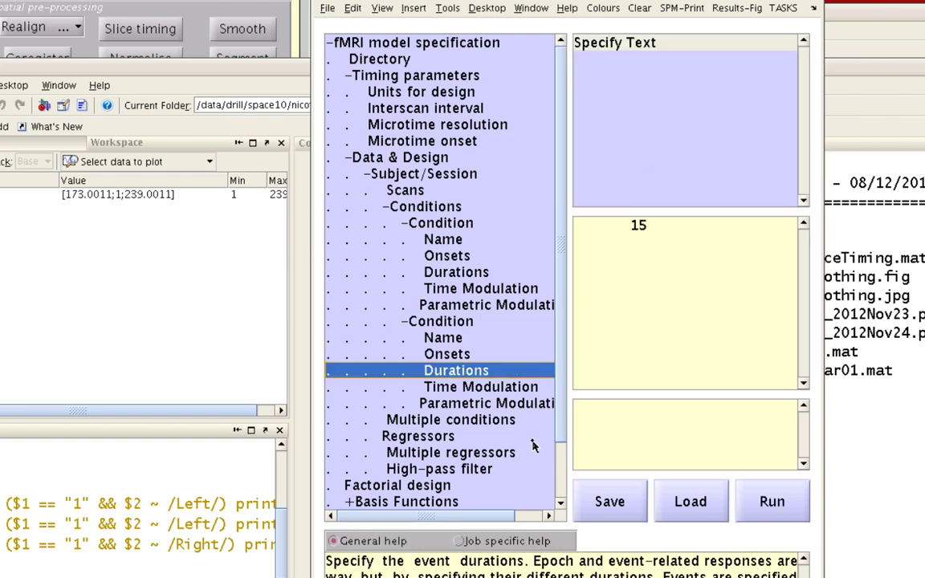
Step: Expand Basis Functions to check the Canonical HRF choice and run the fMRI model specification job
drag(561, 412, 556, 502)
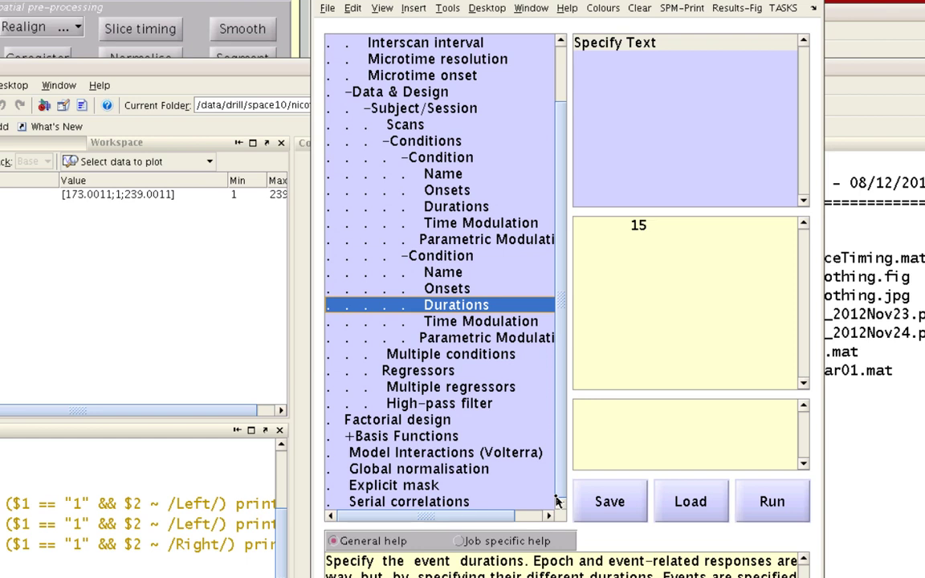
double_click(430, 438)
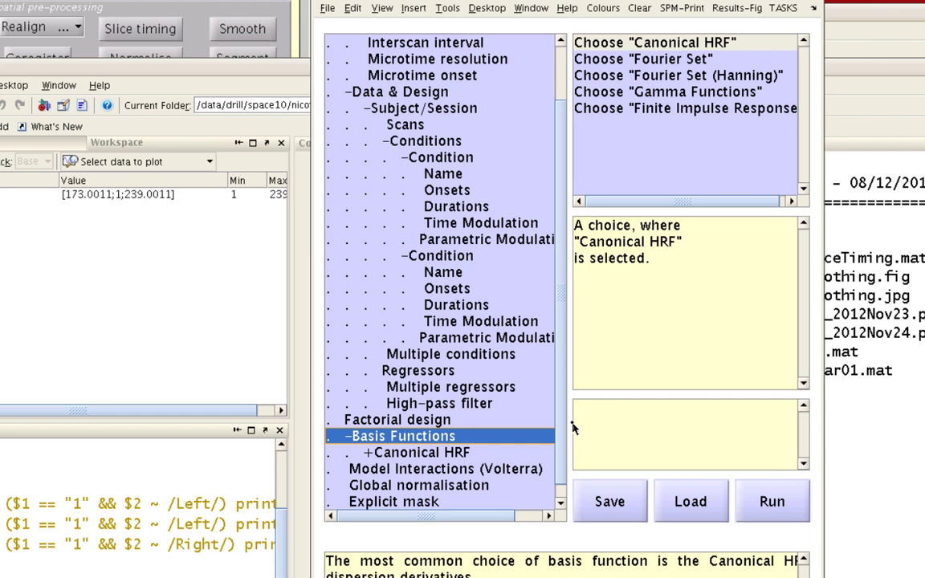
click(777, 516)
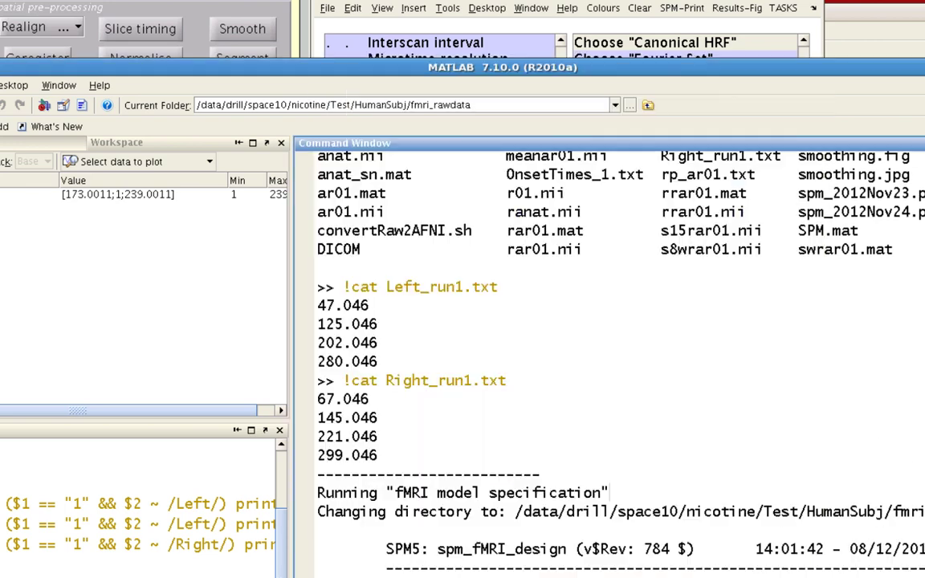
Step: Bring the SPM windows to the front with the Show SPM utility to view the specified design
click(173, 46)
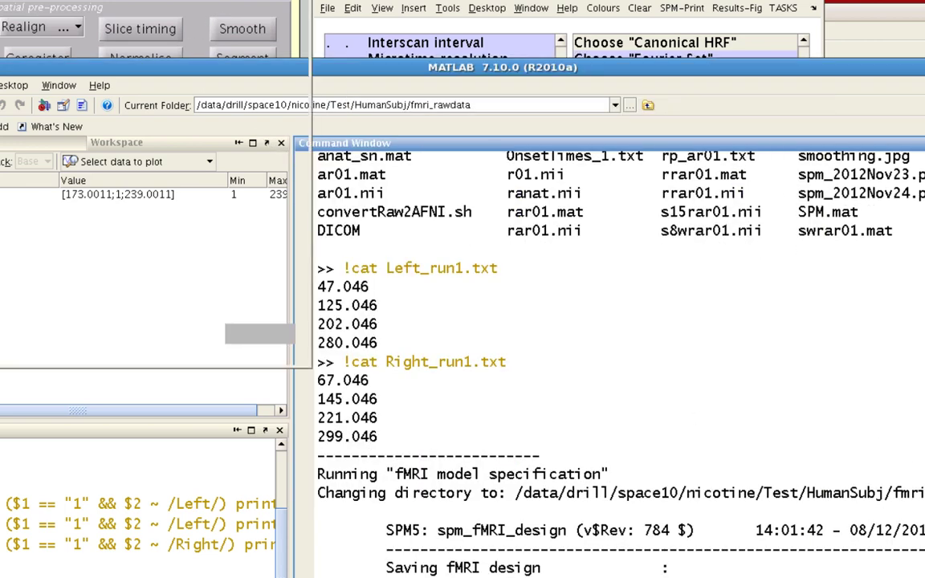
click(88, 342)
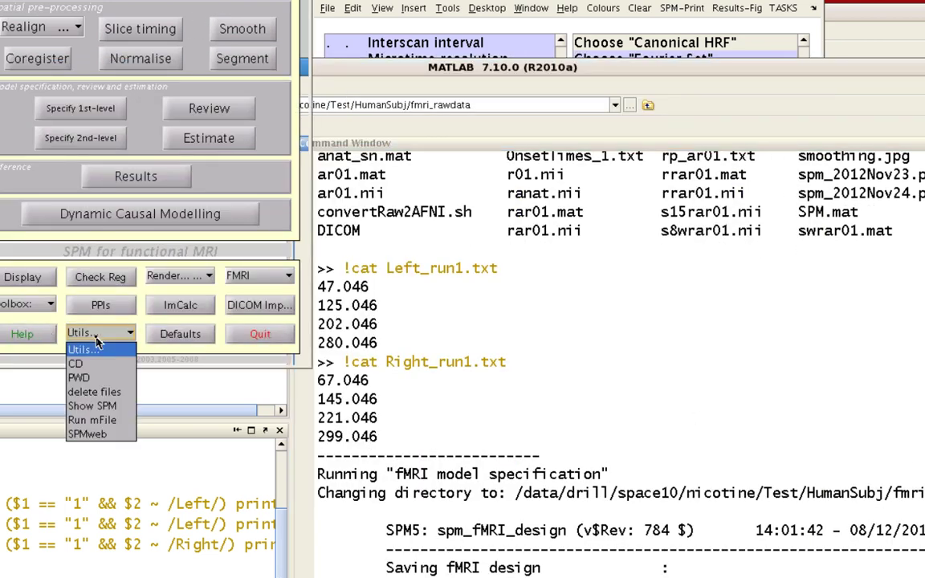
click(107, 413)
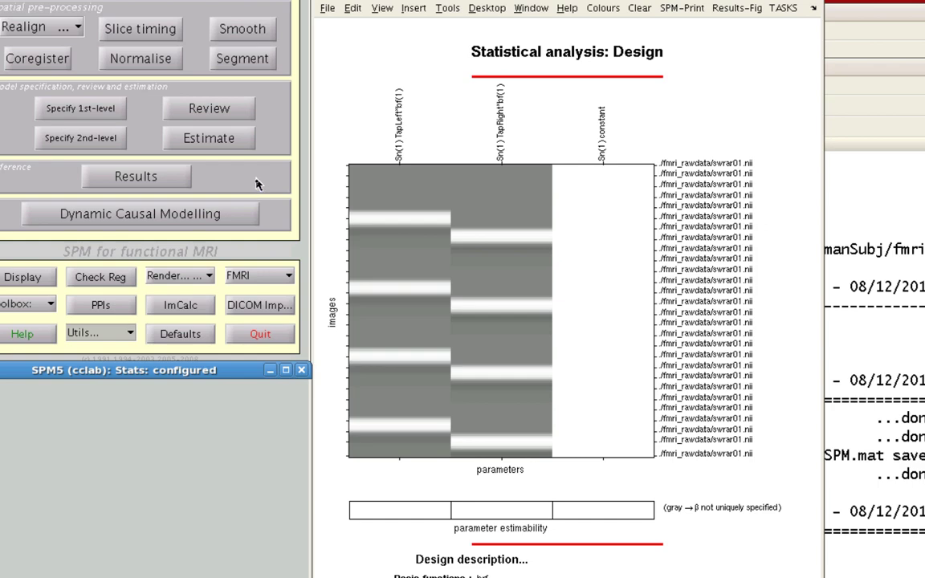
Step: Open a model estimation job and select the SPM.mat file in the RESULTS folder as its input
click(229, 151)
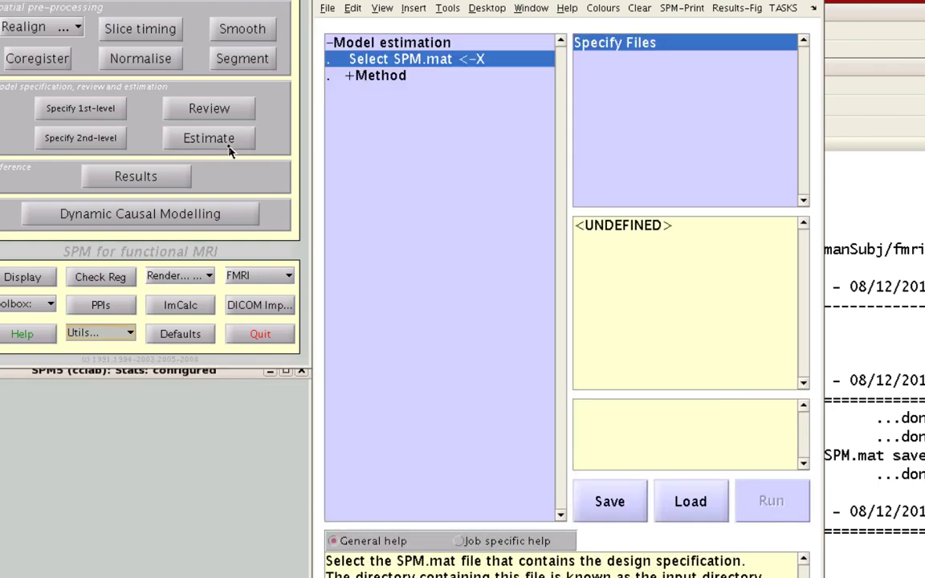
click(655, 133)
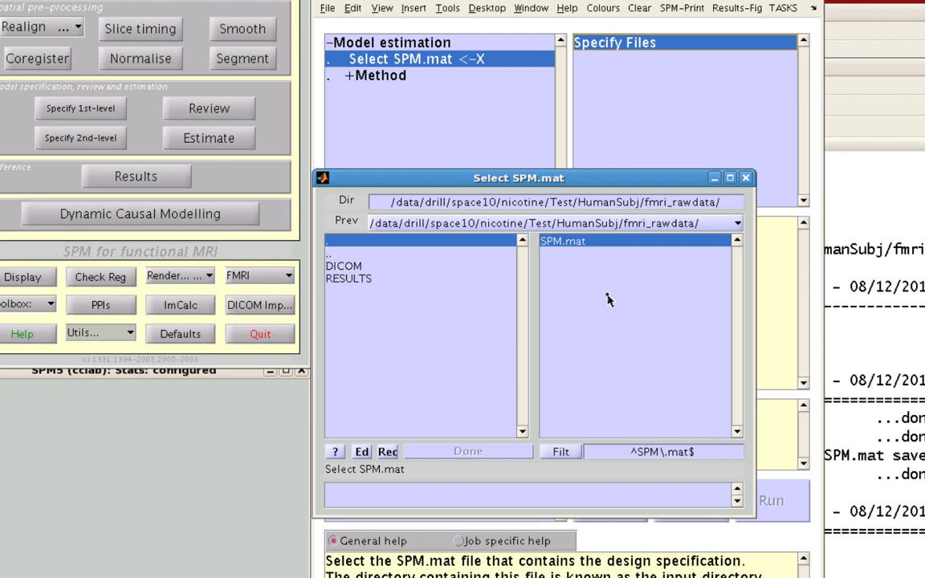
click(405, 279)
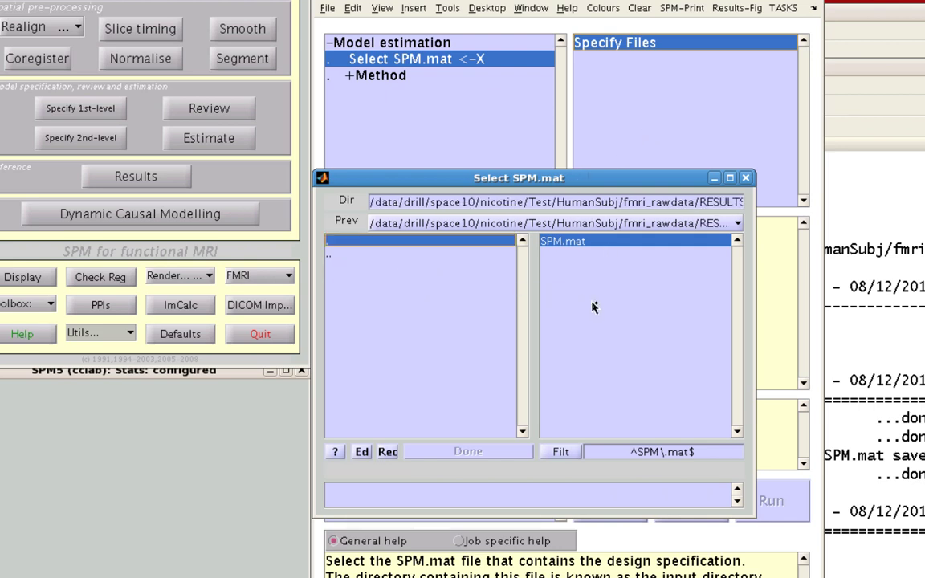
click(615, 314)
click(463, 452)
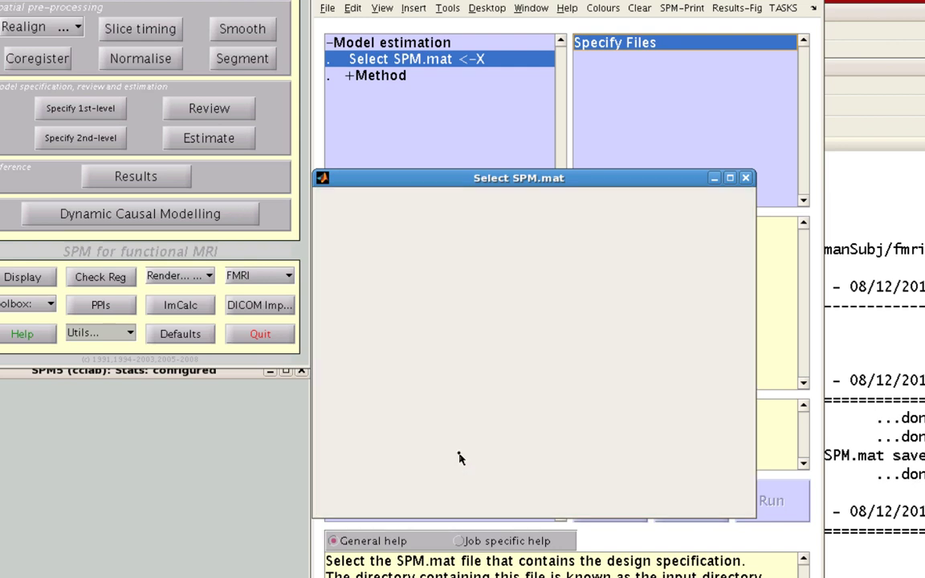
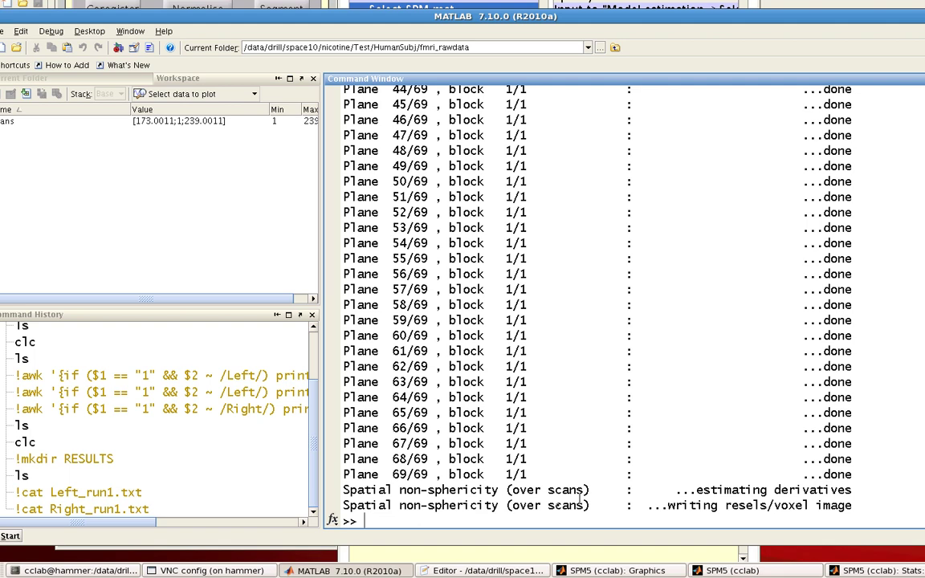
Step: List the contents of the RESULTS folder in MATLAB to examine the estimation's output files
text(cd)
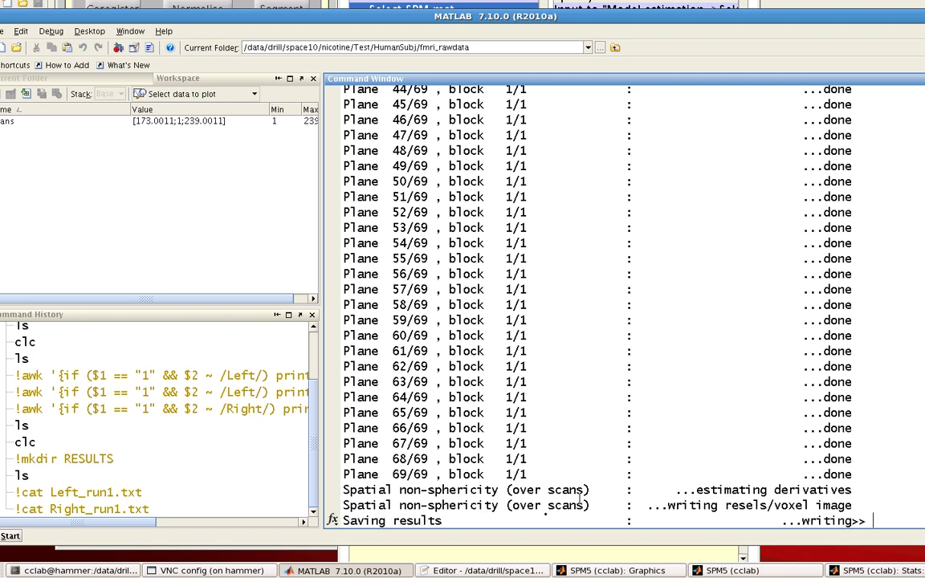
text( RESULTS/)
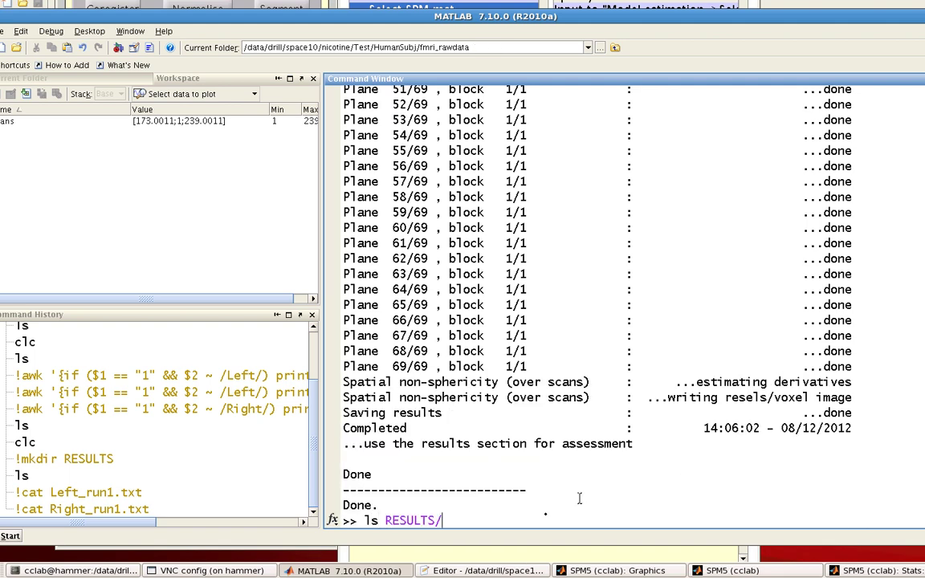
key(Return)
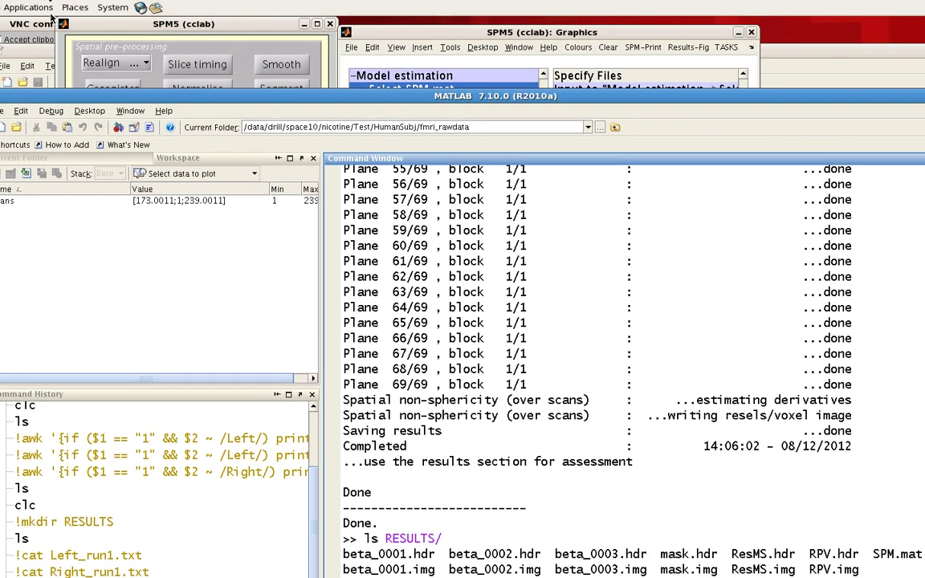
Step: In SPM5, review the model using SPM.mat from the RESULTS folder and display its design matrix
click(229, 27)
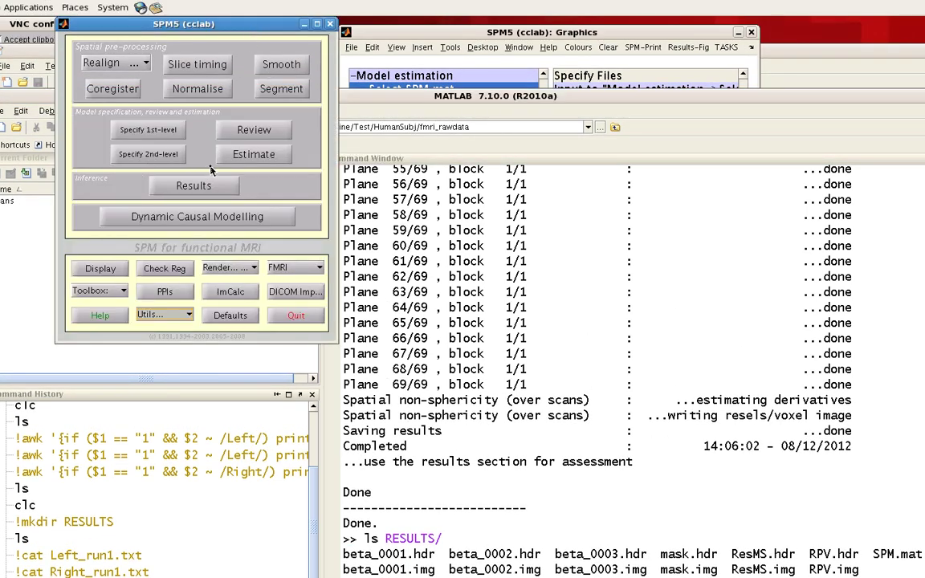
click(228, 126)
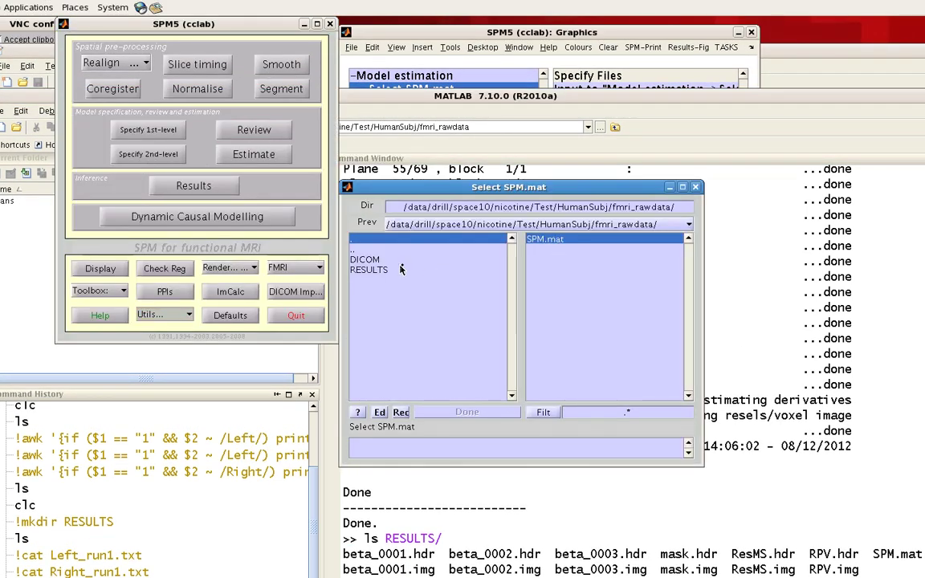
double_click(401, 270)
click(574, 241)
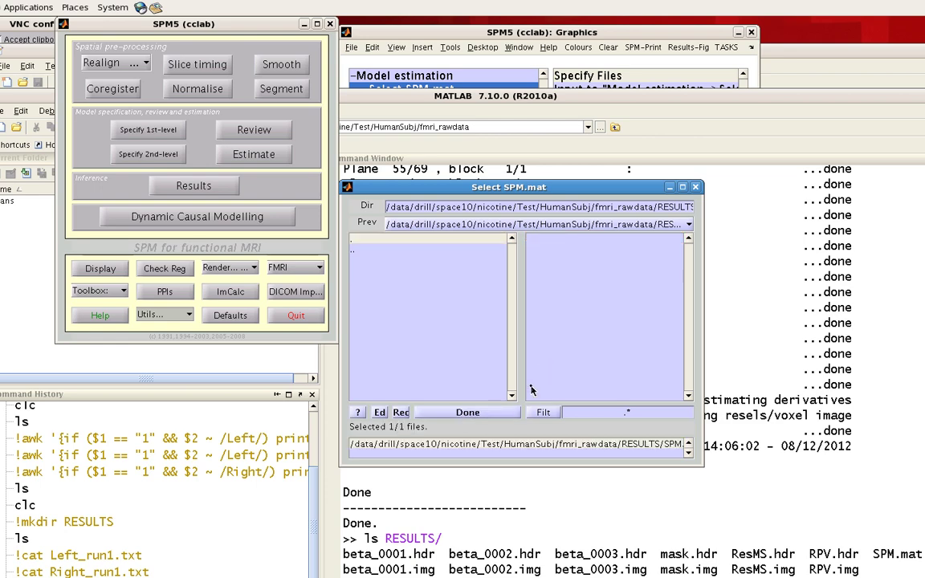
click(489, 412)
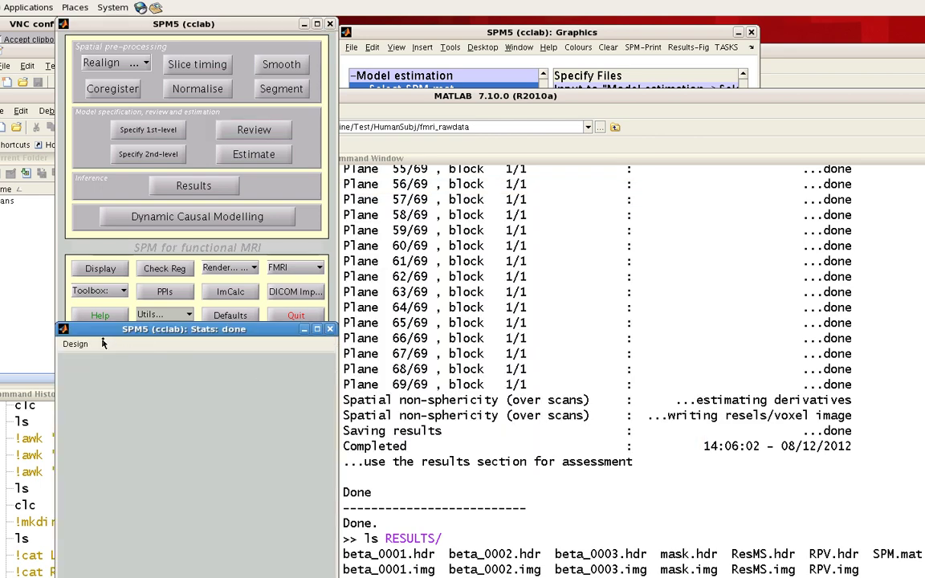
click(77, 344)
click(93, 359)
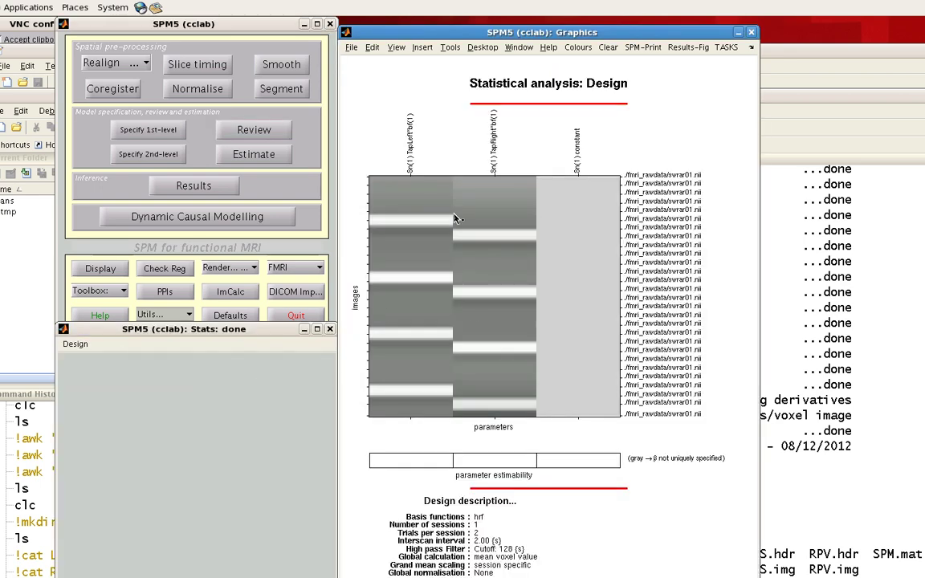